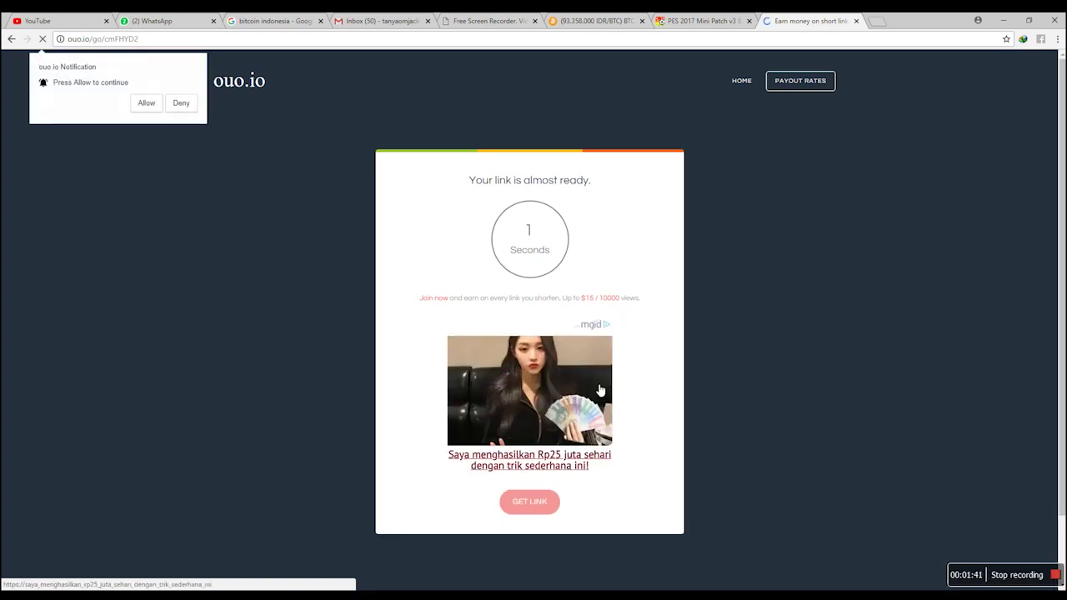
Get the destination link on the ouo.io page, closing the advertising tabs, to reach the pastepub mini patch v3 page.
click(531, 503)
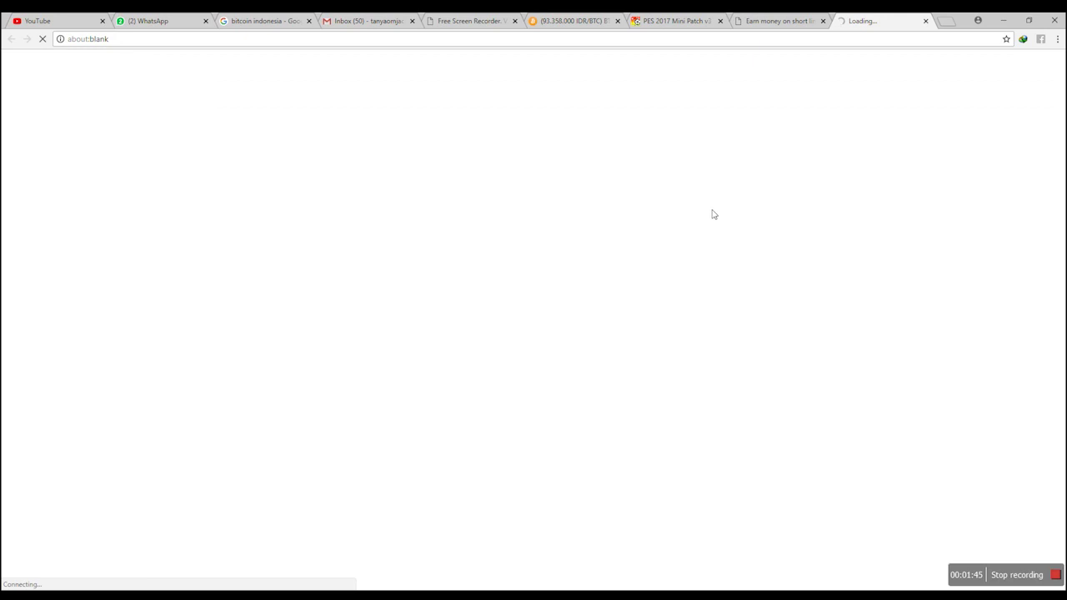
click(925, 21)
click(530, 503)
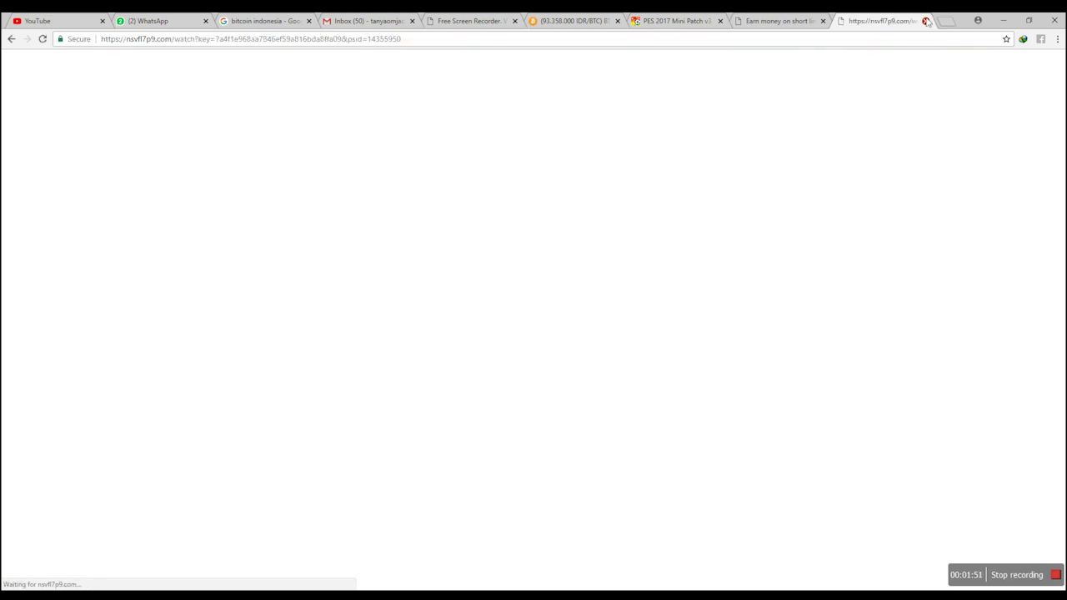
click(925, 21)
click(528, 503)
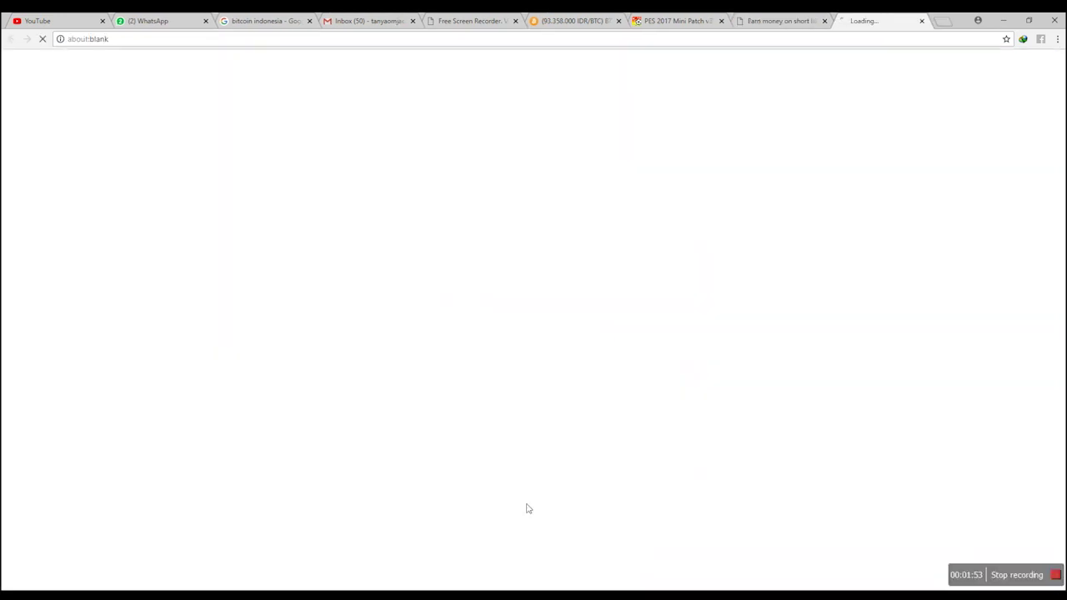
click(926, 21)
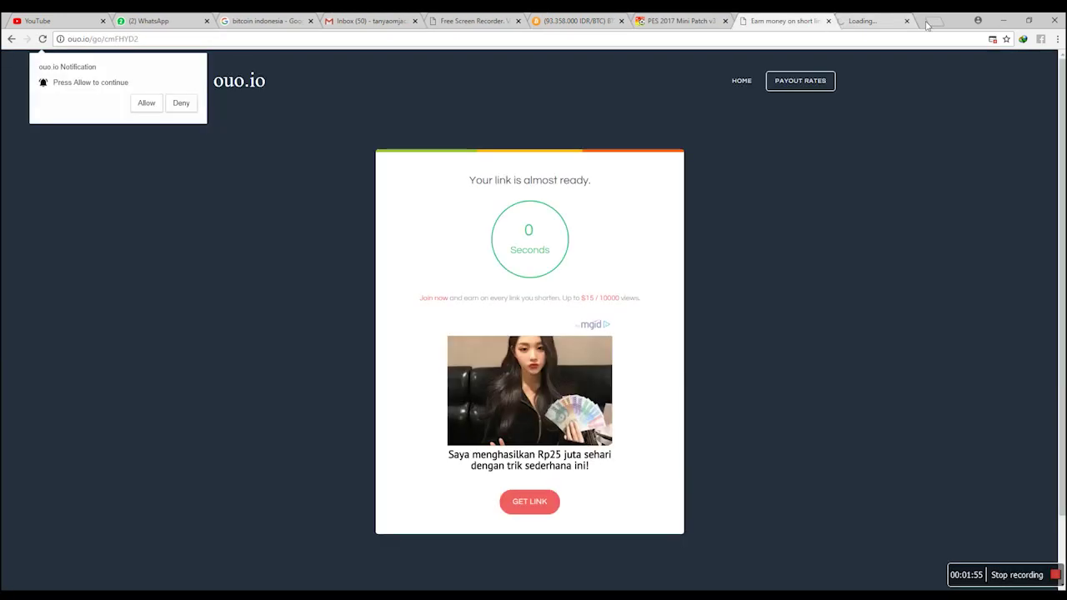
click(537, 505)
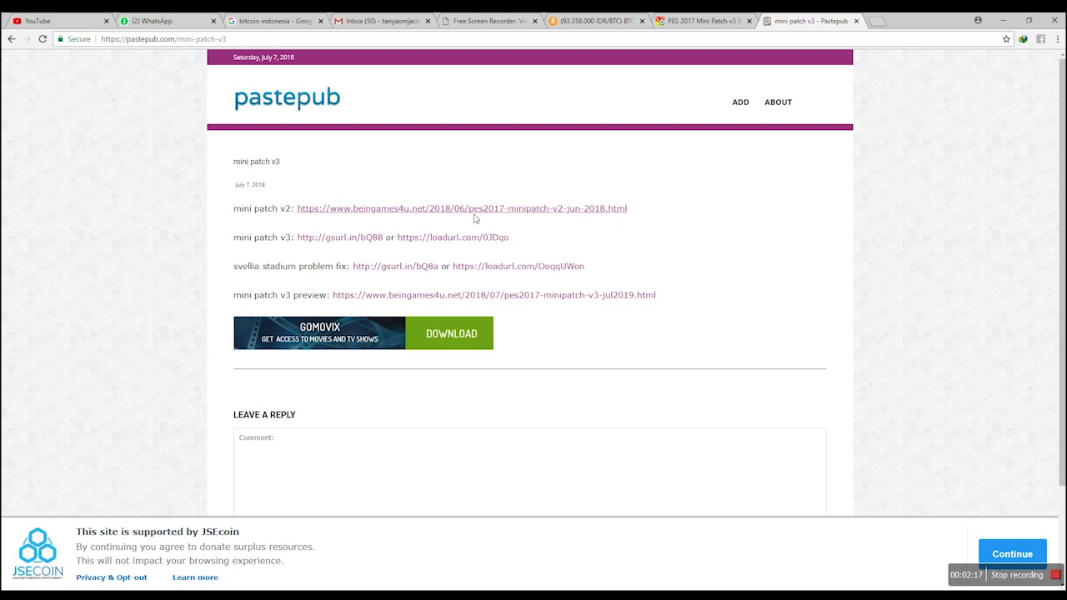
Switch to File Explorer, open the Compressed folder in Downloads and select the minipatchV3 WinRAR archive.
mouse_move(146, 575)
click(99, 564)
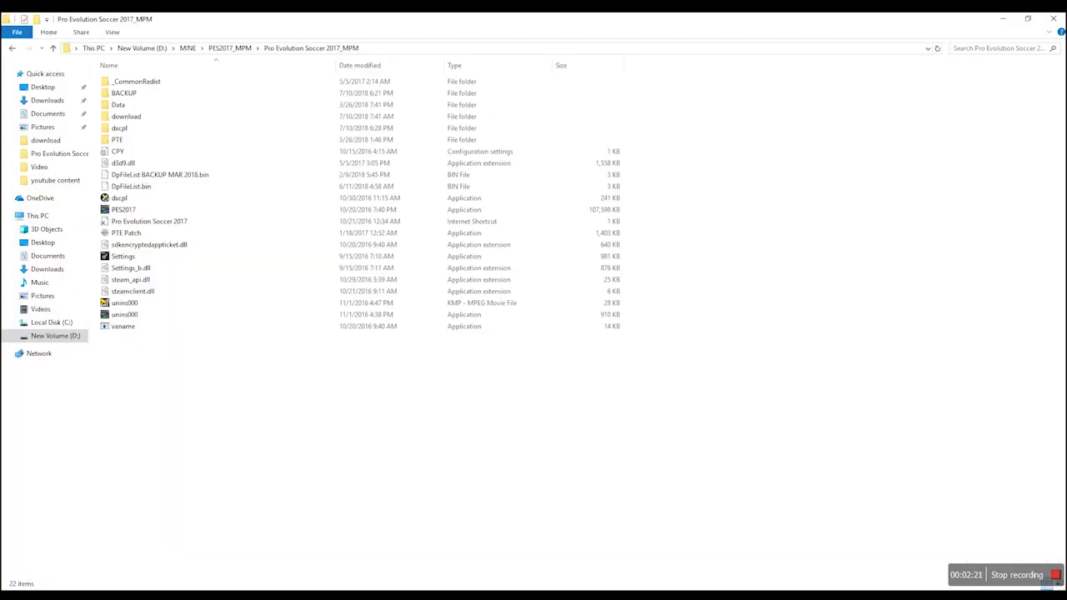
click(146, 576)
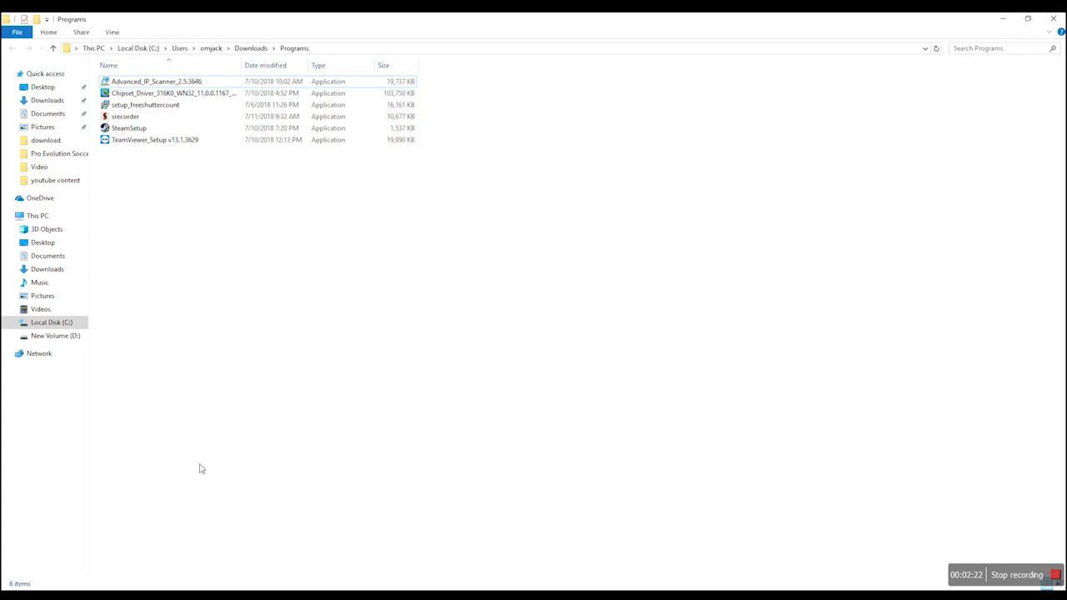
click(57, 103)
double_click(130, 84)
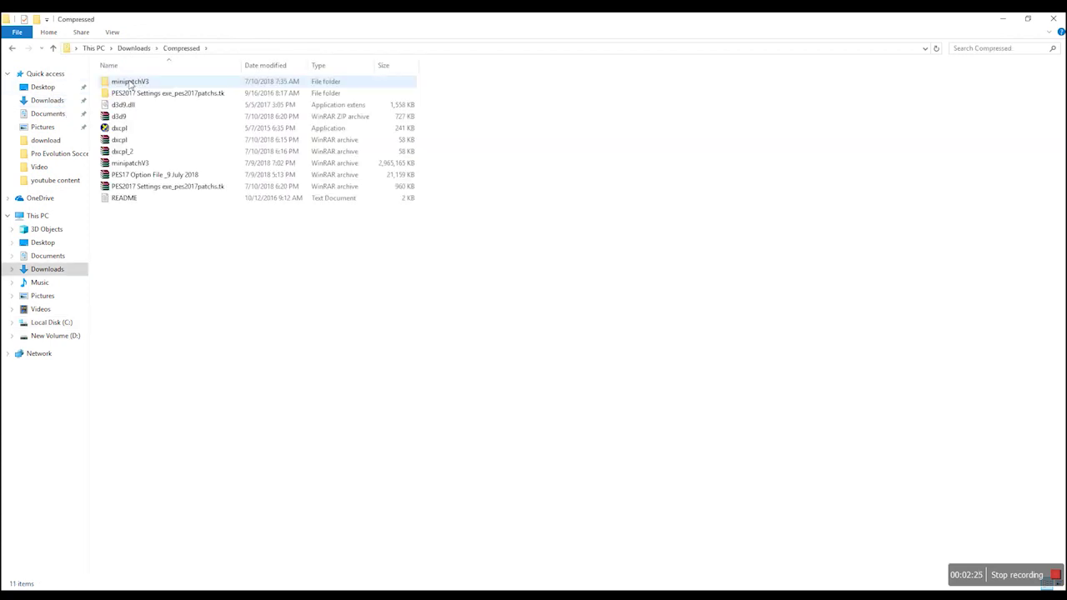
click(140, 165)
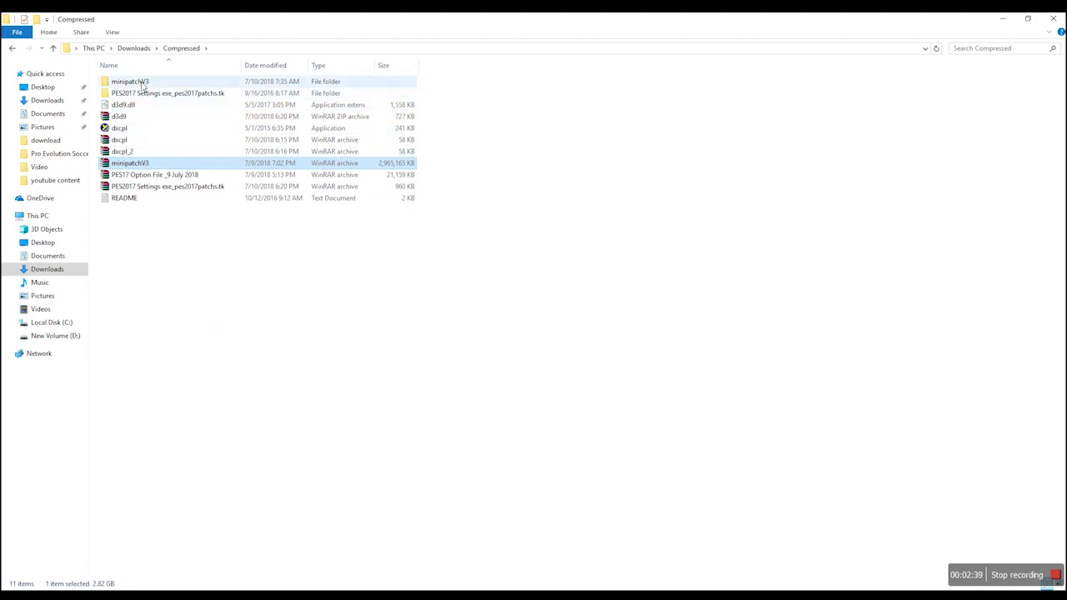
Look through the extracted minipatchV3 folder and its PREVIEW subfolder, and return to the Compressed folder.
double_click(142, 83)
double_click(143, 86)
click(130, 84)
double_click(130, 84)
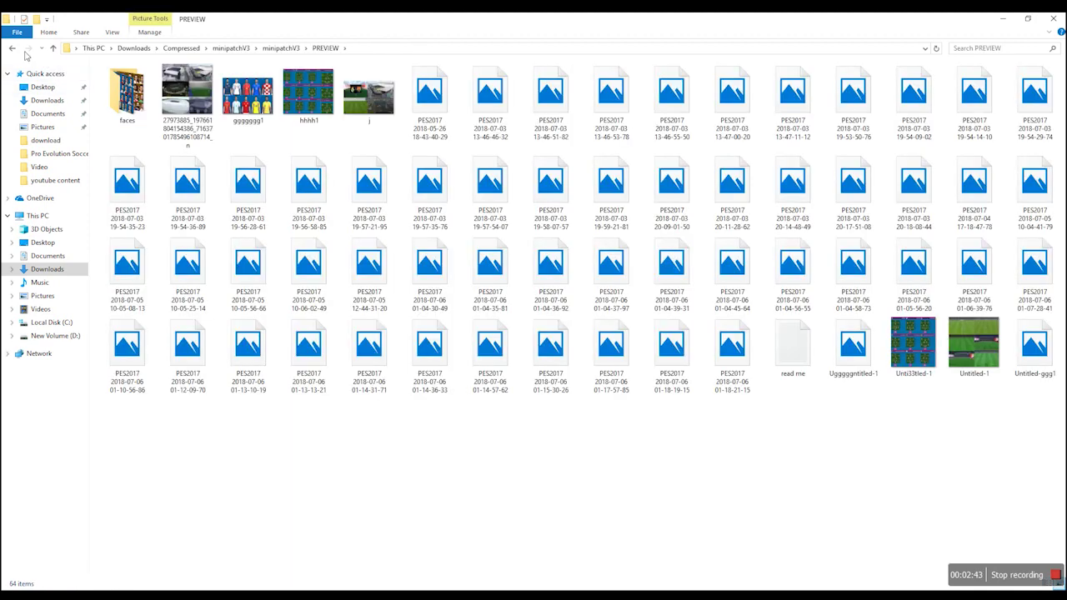
click(14, 48)
click(13, 48)
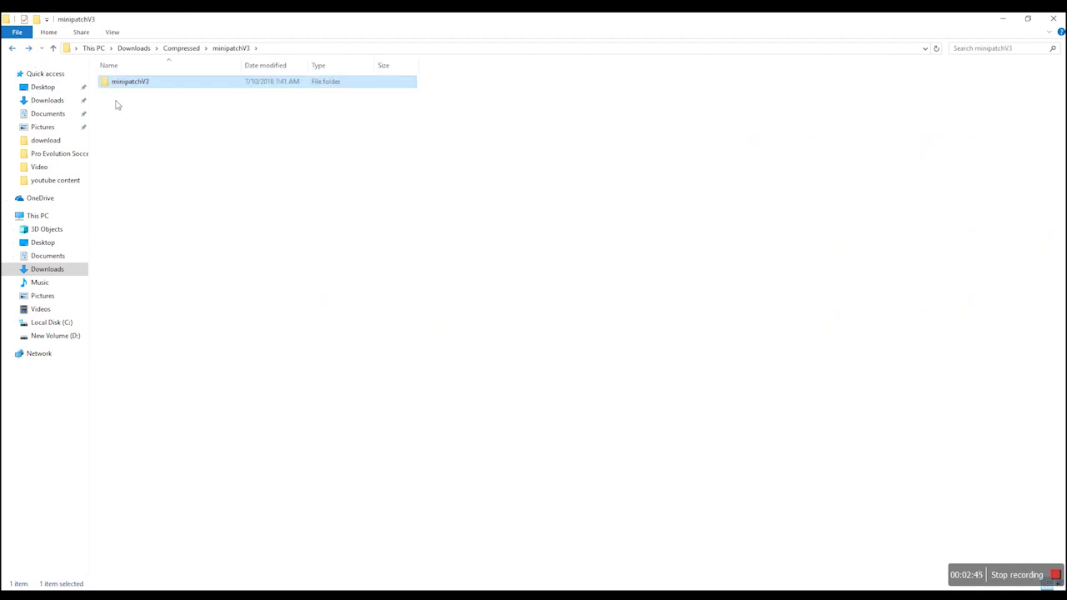
click(13, 50)
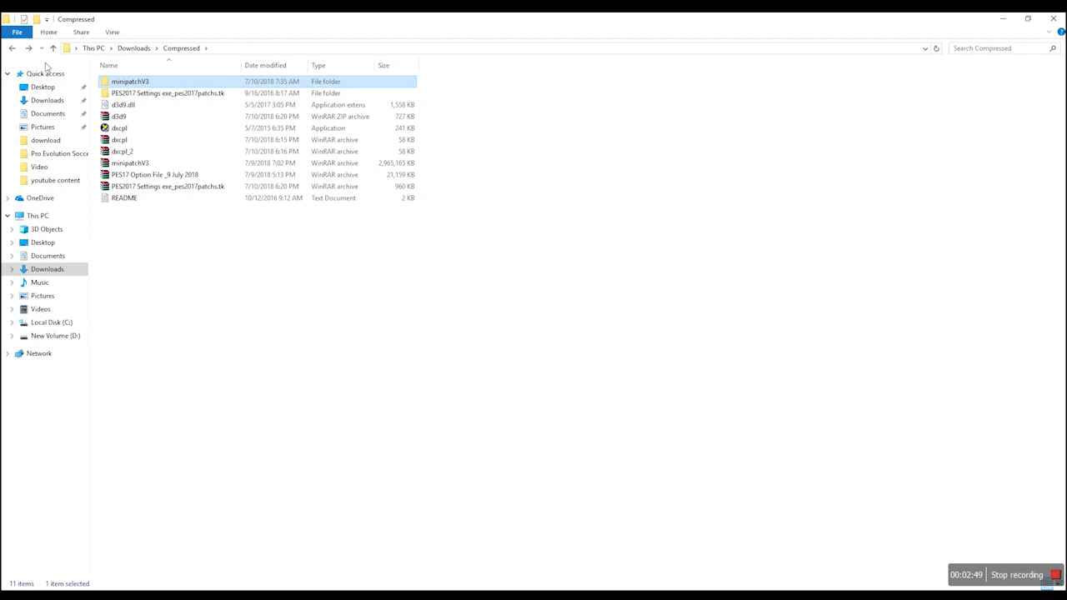
Open the minipatchV3 archive in WinRAR and examine minipatchfix1.cpk, minipatchfix2.cpk and minipatchv3.cpk in its minipatchV3 folder.
double_click(123, 163)
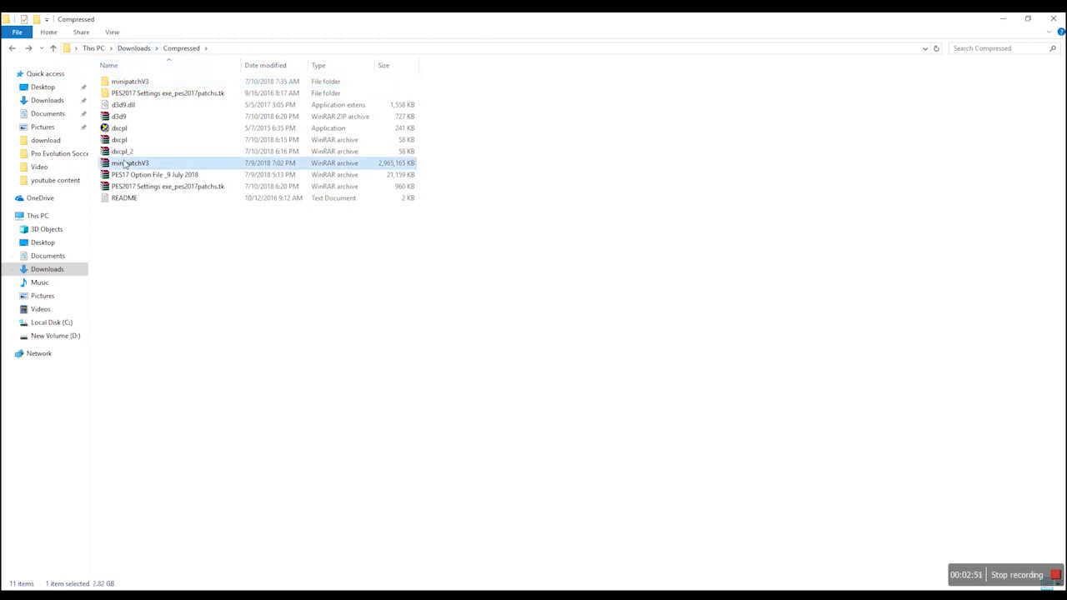
double_click(104, 187)
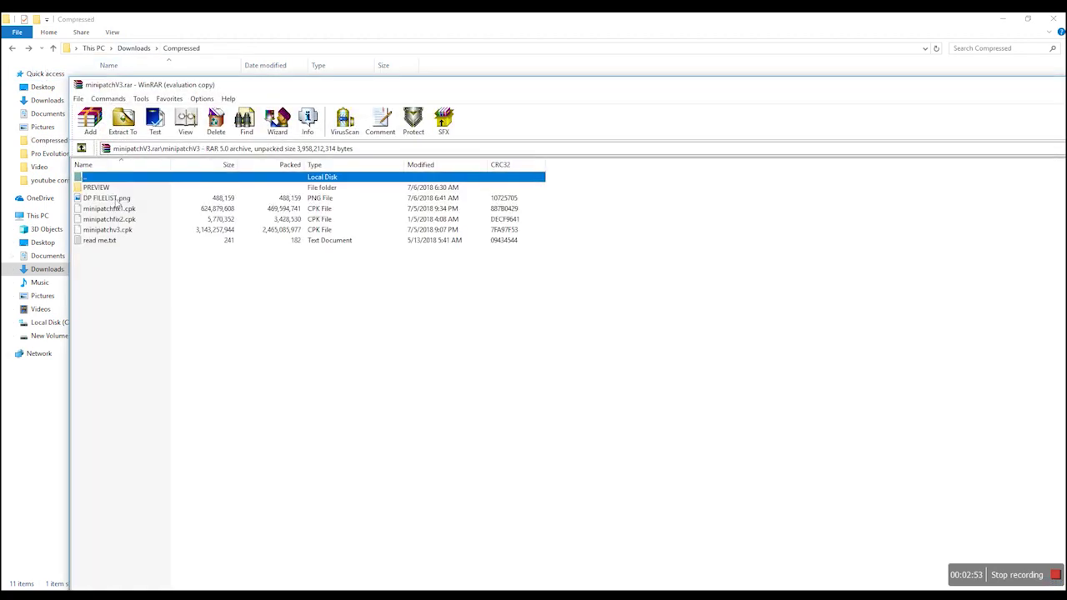
click(125, 219)
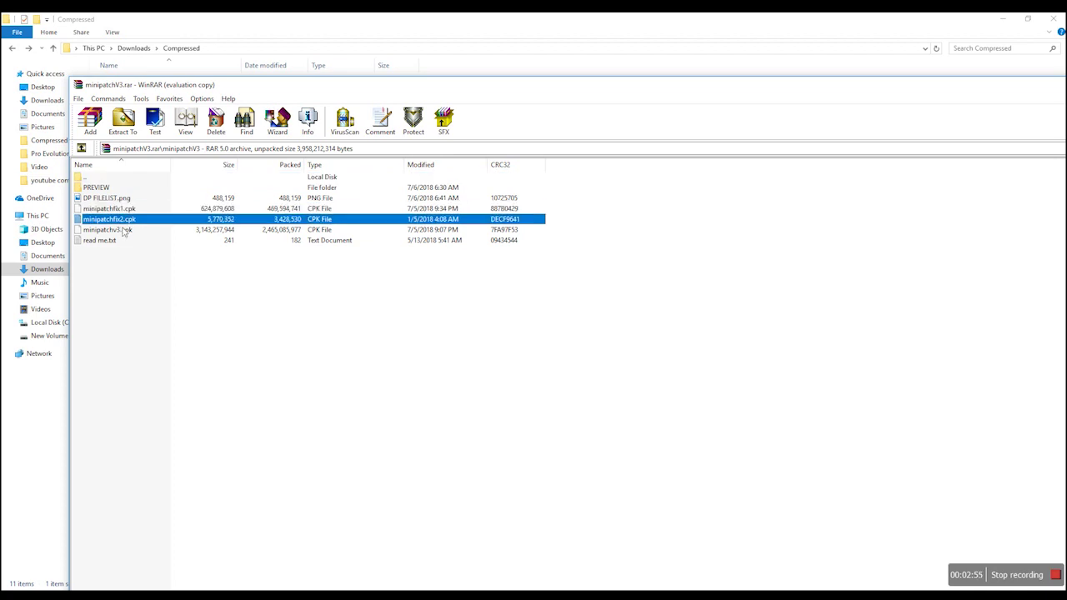
click(126, 208)
click(130, 219)
click(130, 230)
click(132, 209)
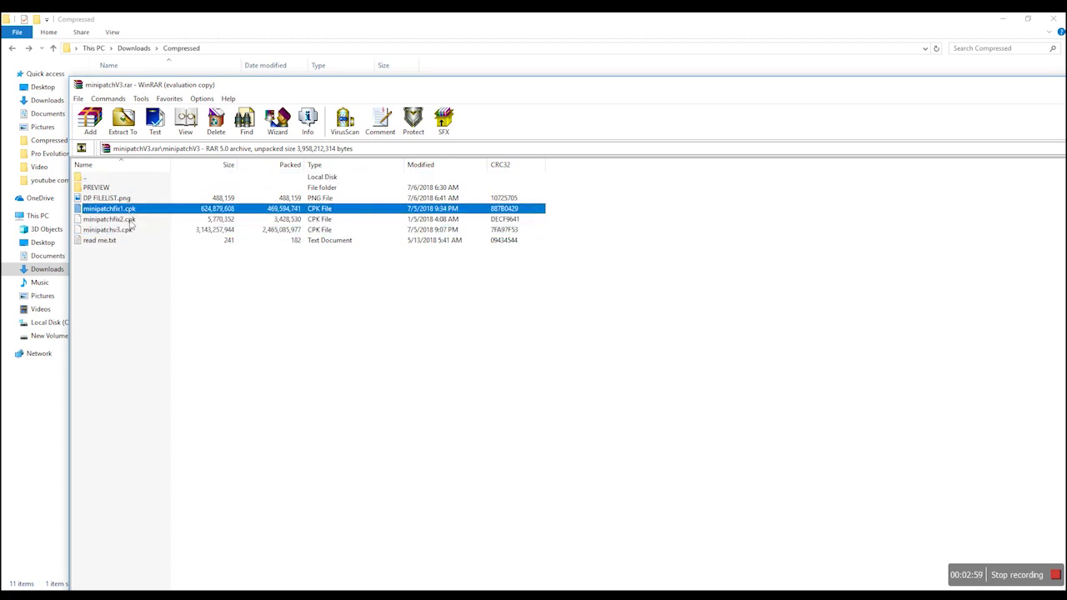
click(130, 219)
click(131, 231)
click(130, 219)
click(129, 210)
key(F2)
click(142, 290)
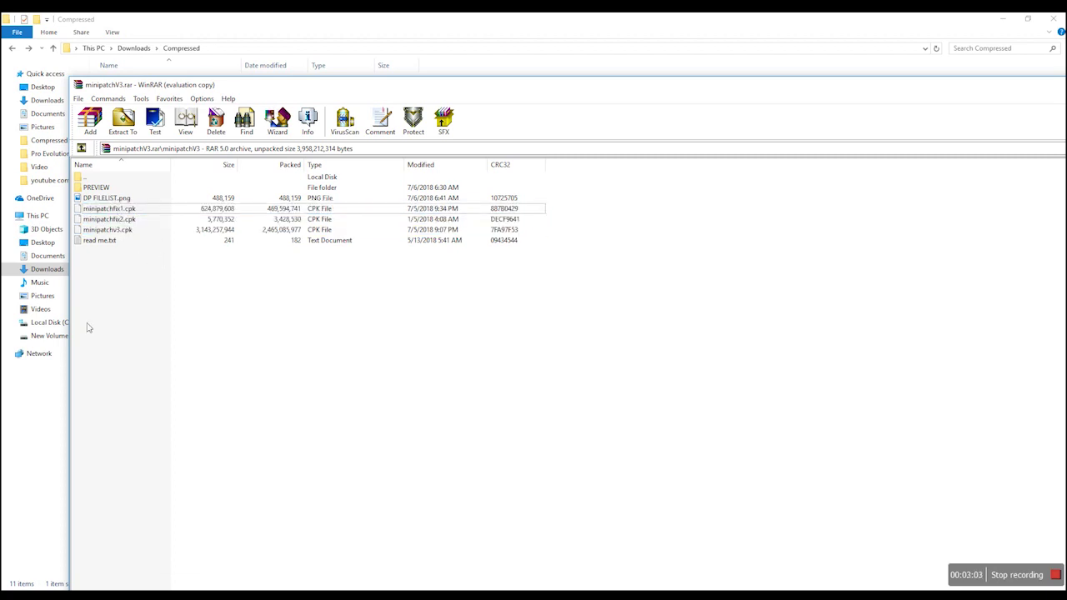
Open the download folder of the Pro Evolution Soccer 2017_MPM directory and compare it with the archive's contents.
click(106, 589)
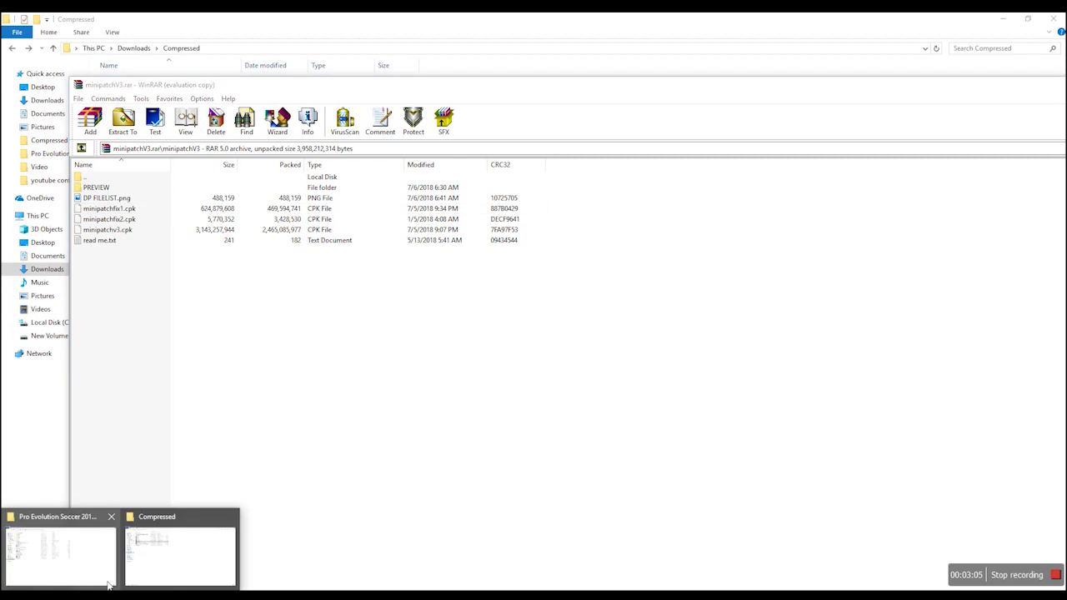
click(60, 555)
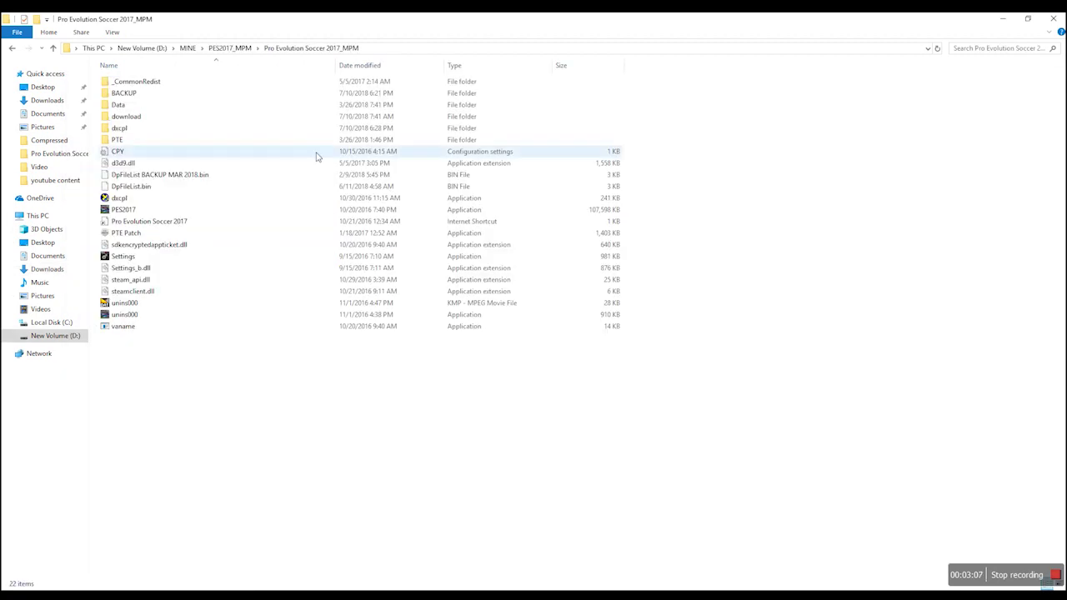
double_click(133, 121)
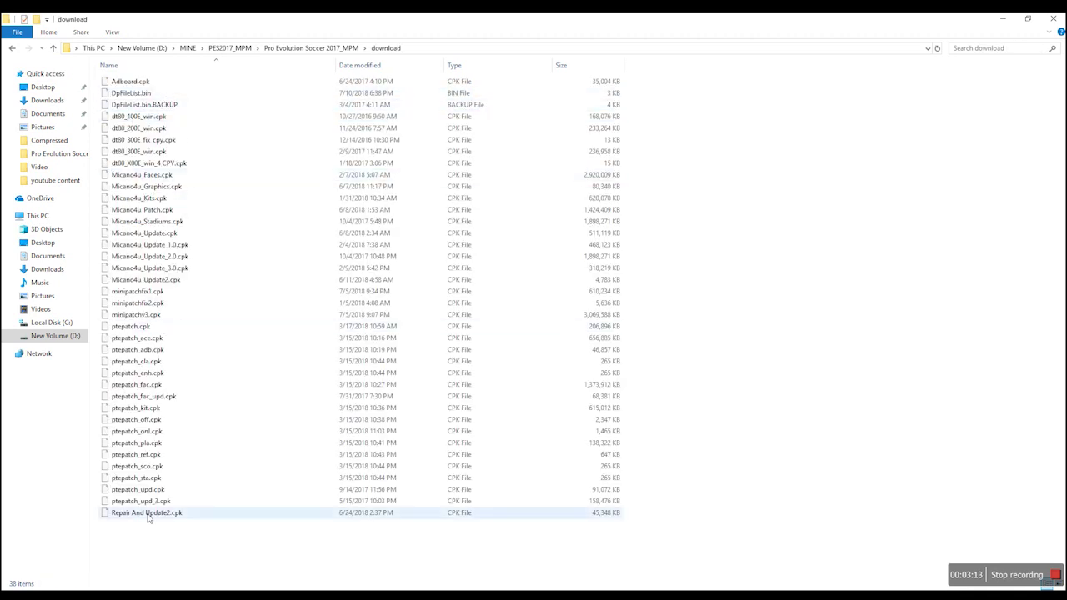
key(alt+Tab)
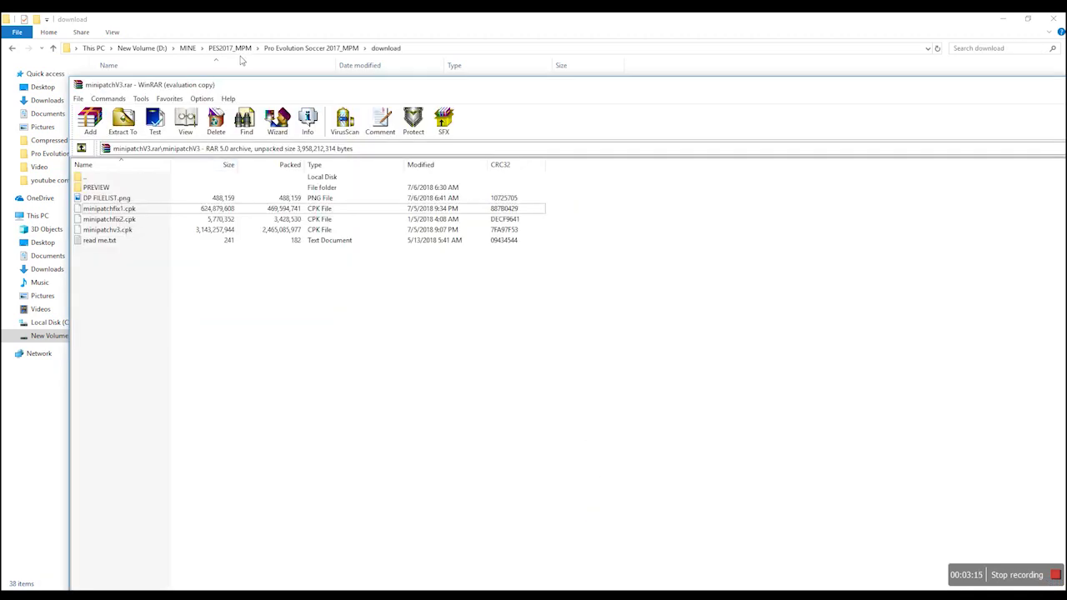
click(252, 23)
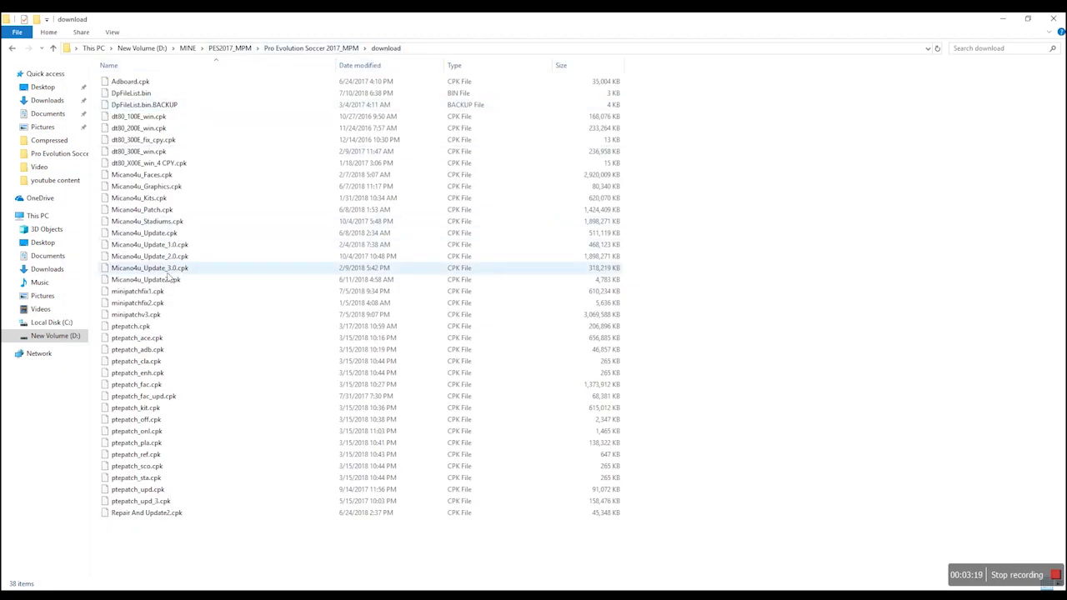
Check minipatchfix1.cpk, minipatchfix2.cpk and minipatchv3.cpk in the game's download folder, including their sizes.
click(155, 303)
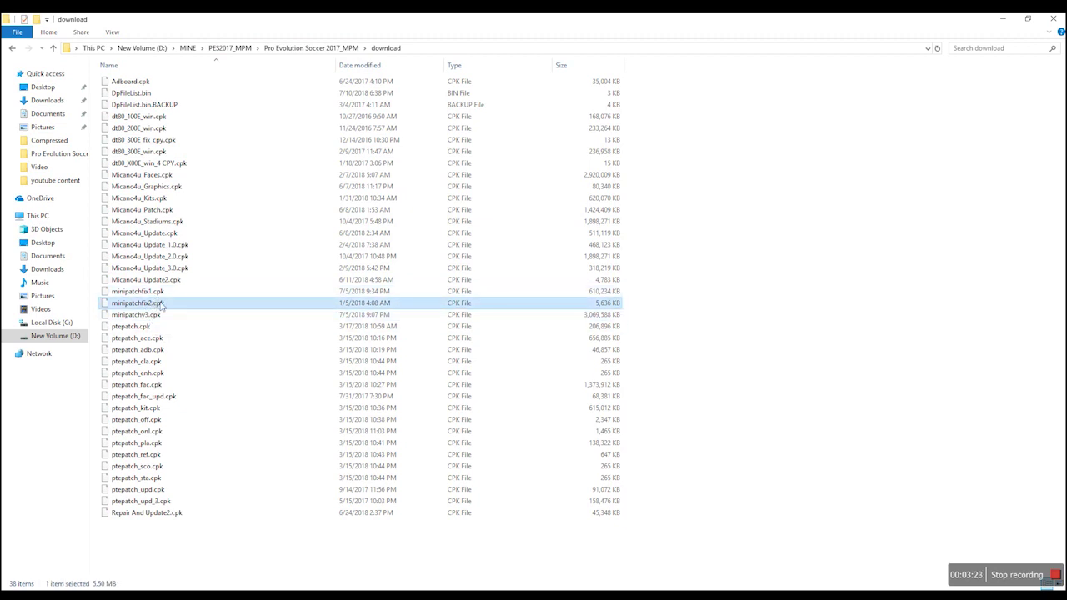
click(536, 318)
key(Up)
key(Down)
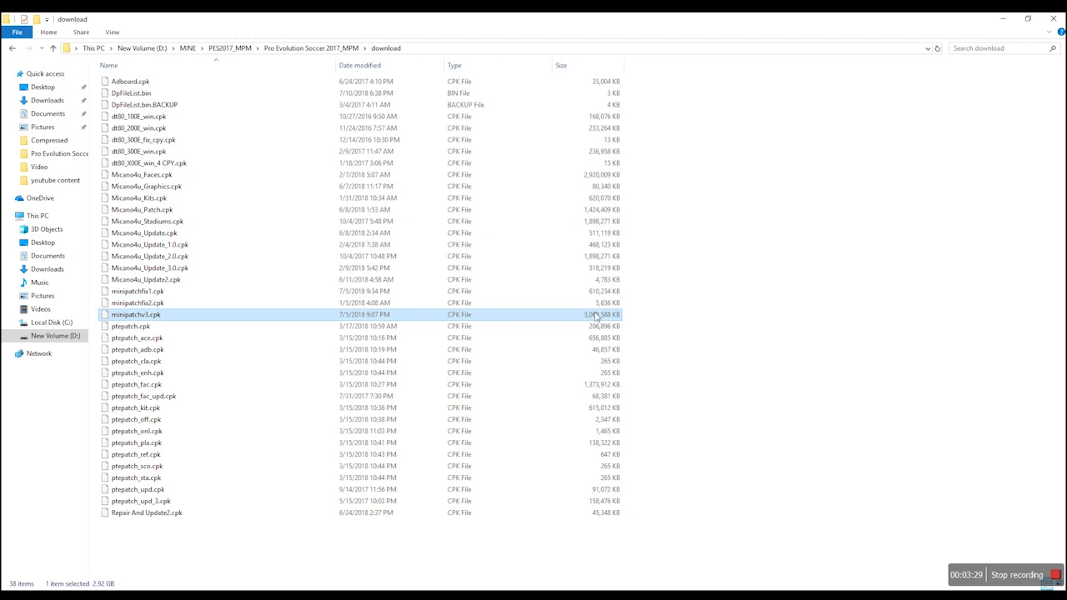
click(598, 292)
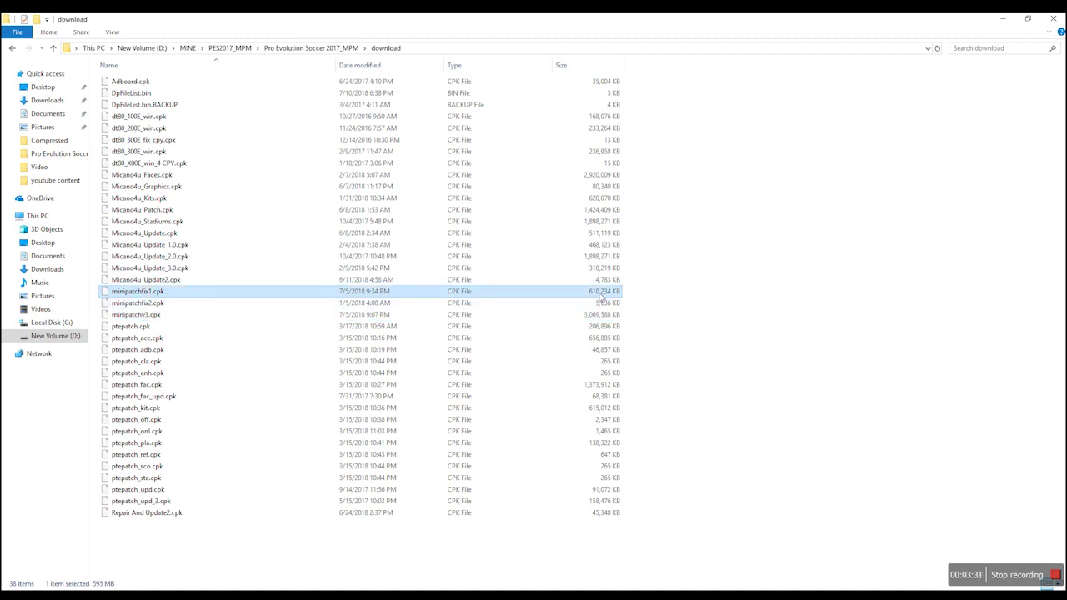
Run DpFileList Generator as administrator from the DpFileList Generator 2018 v1.0 folder in PES2017_MPM.
click(307, 48)
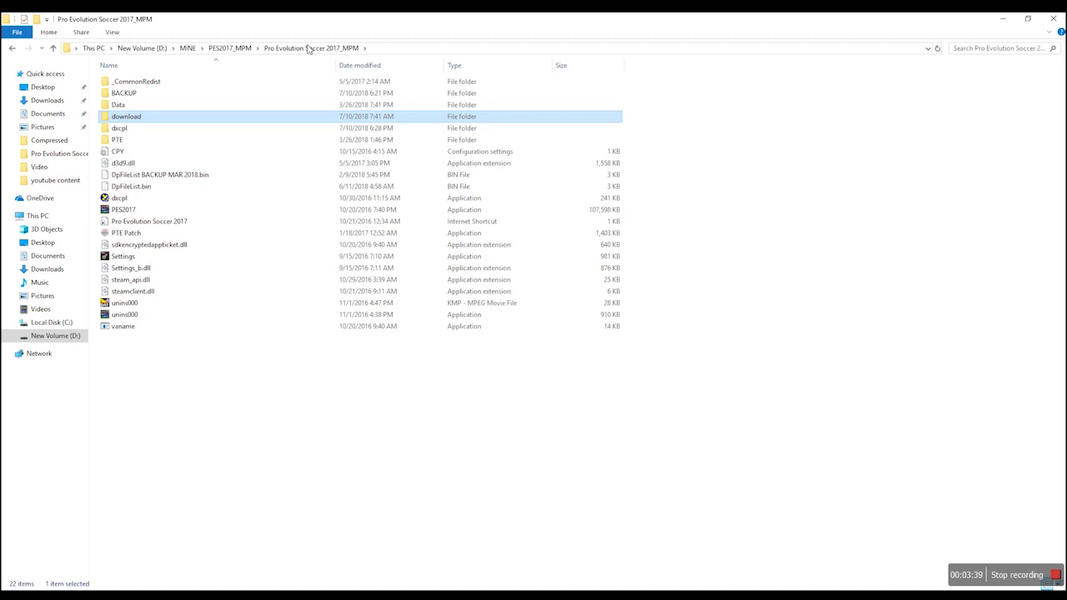
click(241, 49)
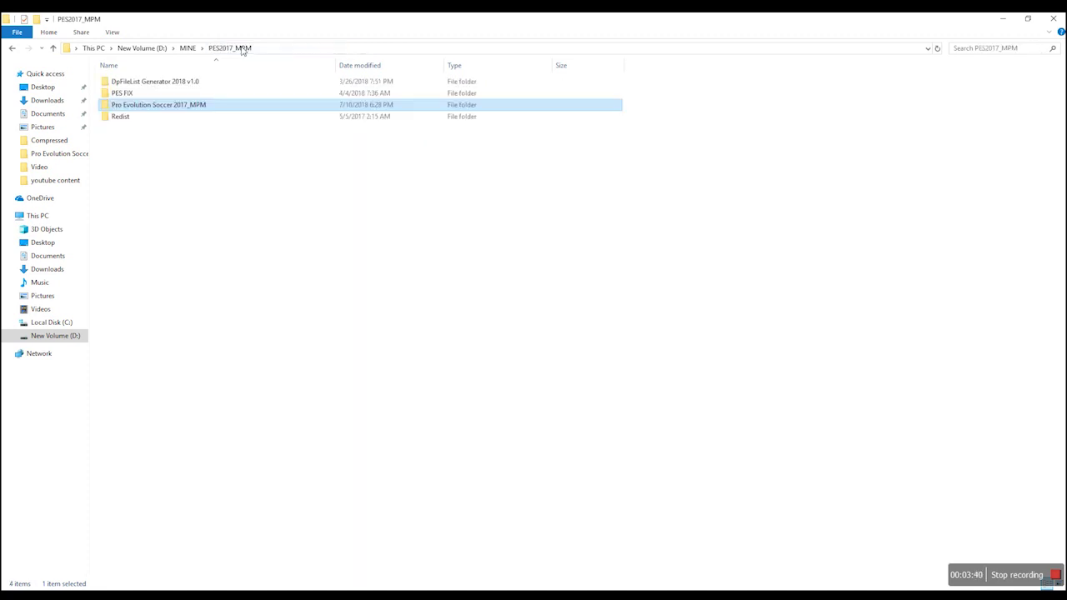
double_click(170, 82)
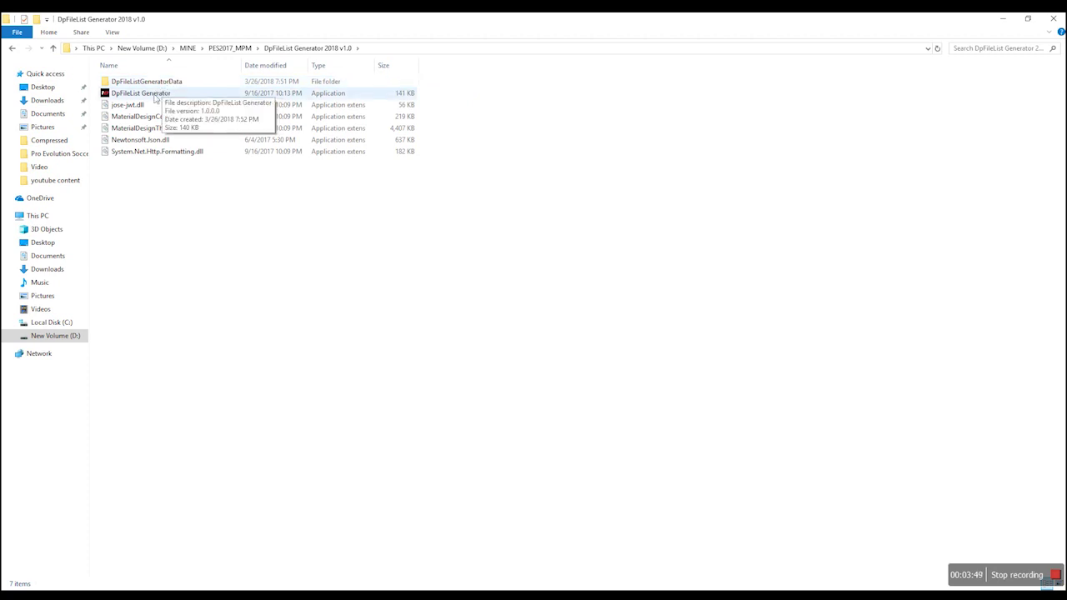
right_click(154, 95)
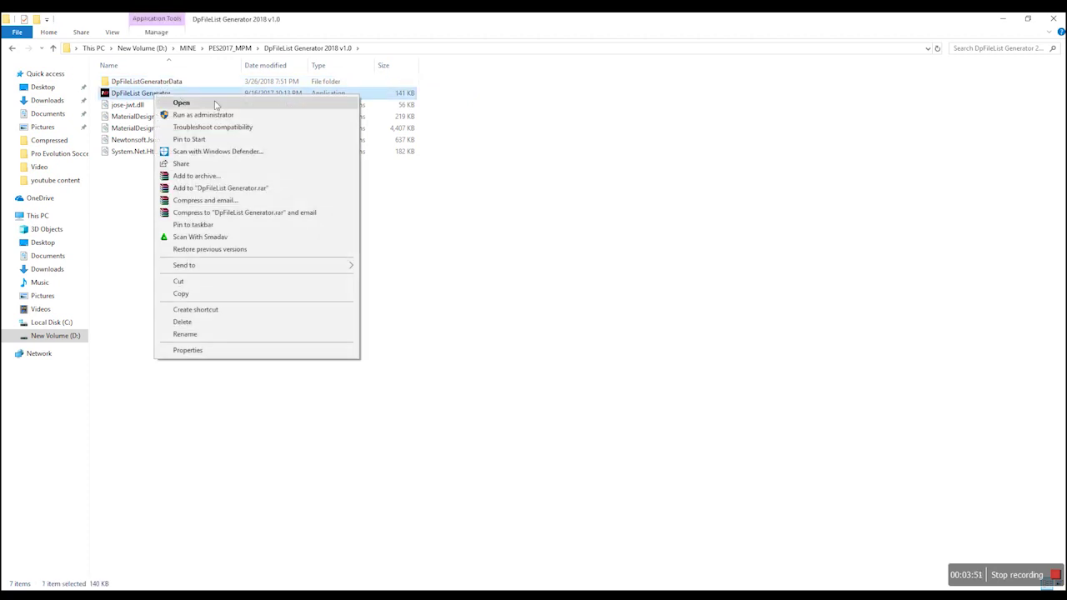
click(188, 116)
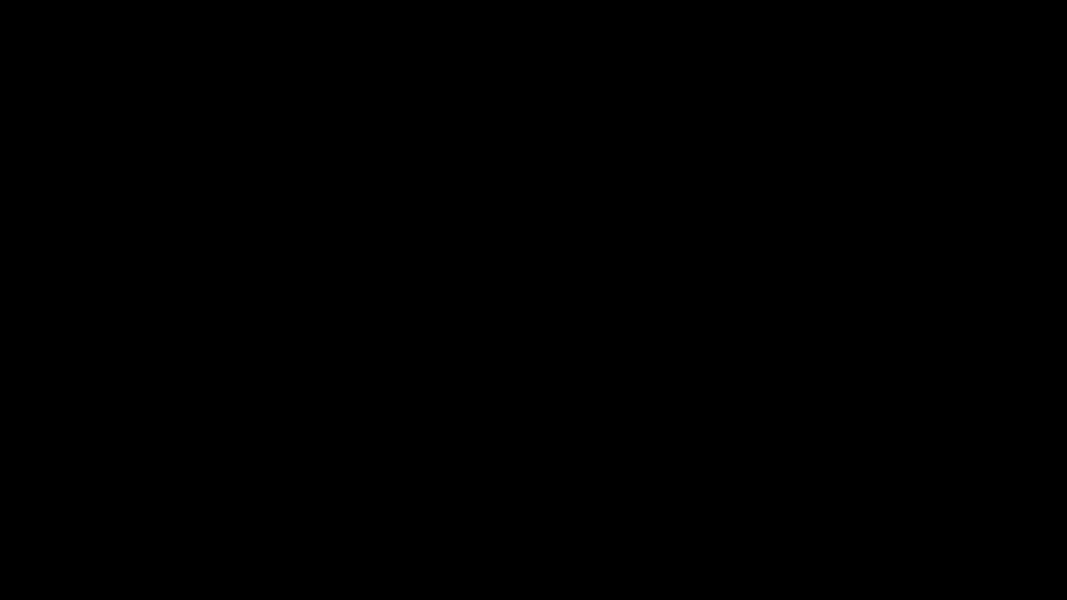
click(460, 392)
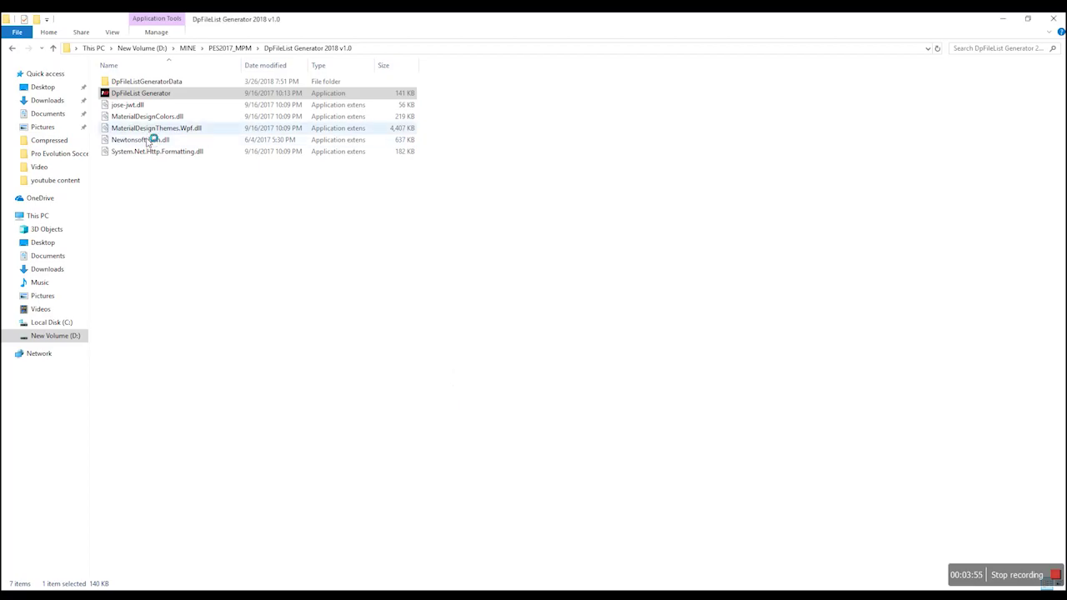
click(150, 97)
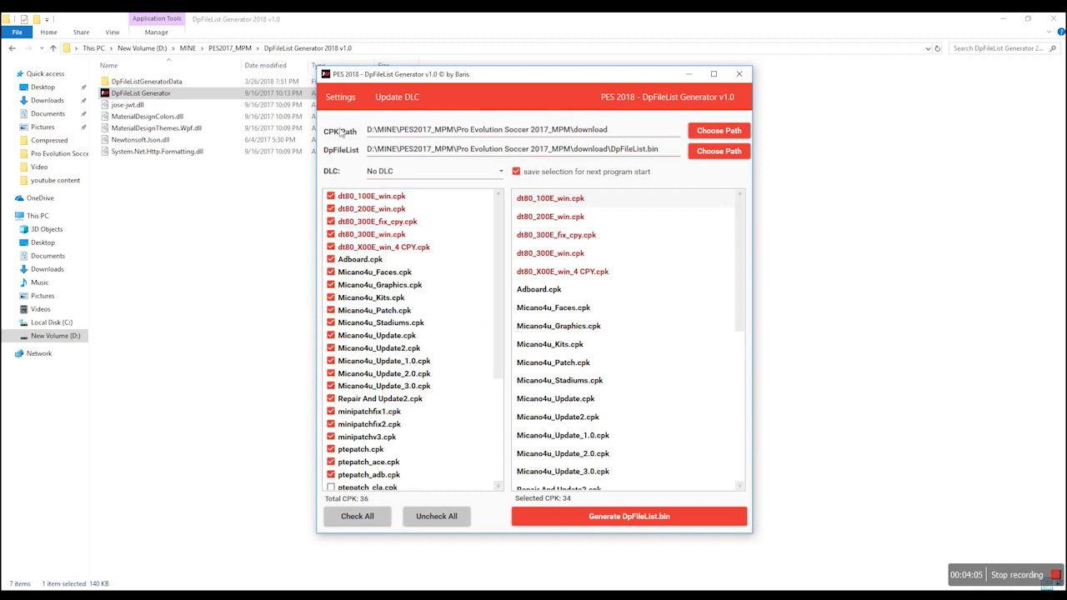
Set the CPK path to the download folder inside PES2017_MPM\Pro Evolution Soccer 2017_MPM on the D: drive.
click(705, 137)
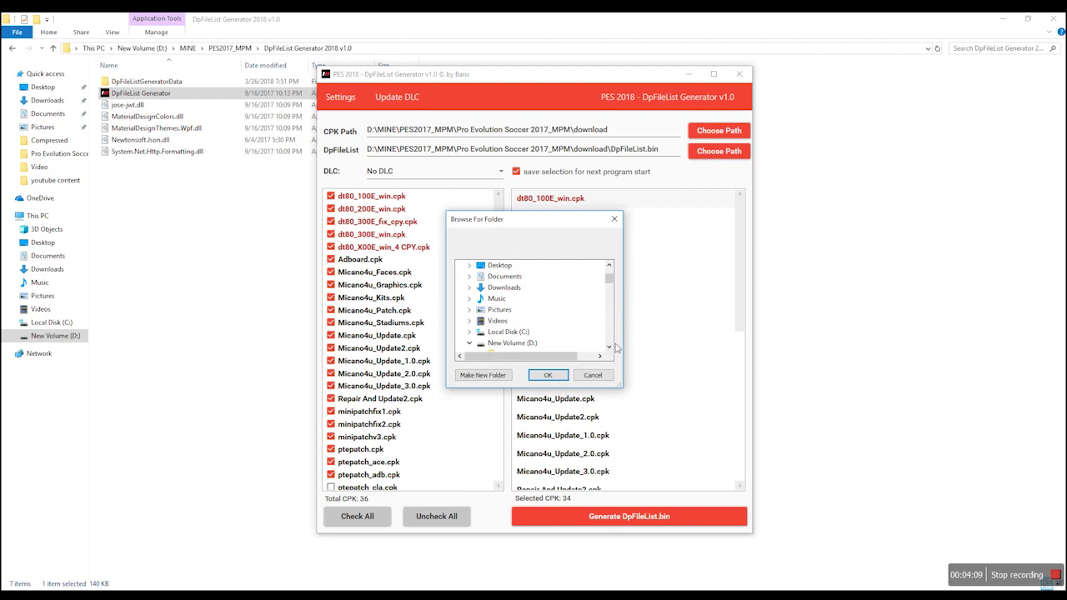
drag(610, 288, 611, 305)
click(506, 332)
click(610, 347)
click(609, 347)
double_click(603, 344)
click(610, 347)
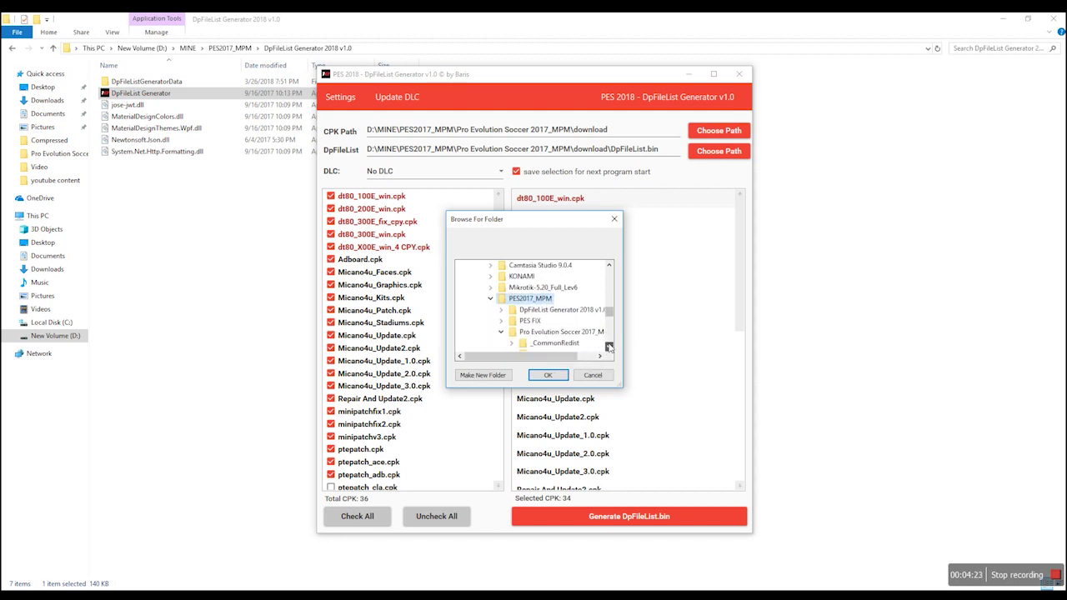
click(609, 346)
click(609, 347)
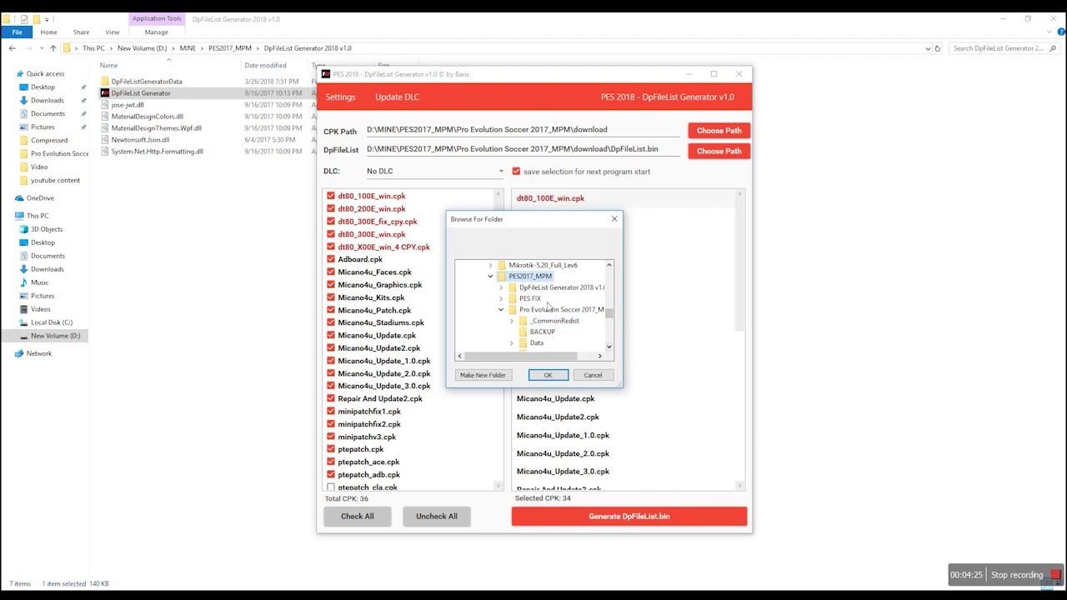
click(576, 309)
click(609, 347)
click(609, 347)
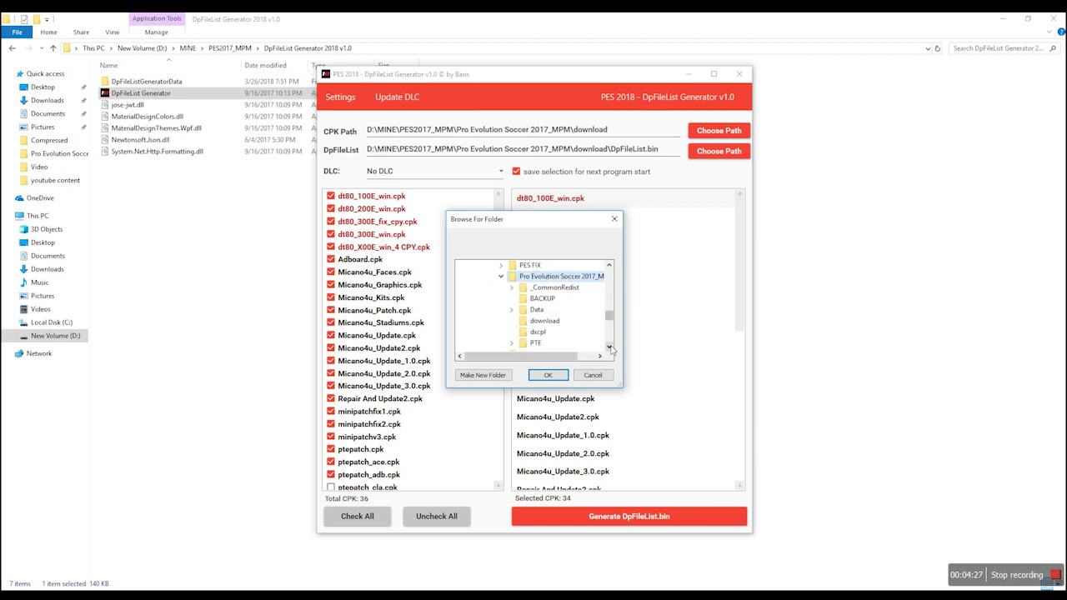
click(545, 321)
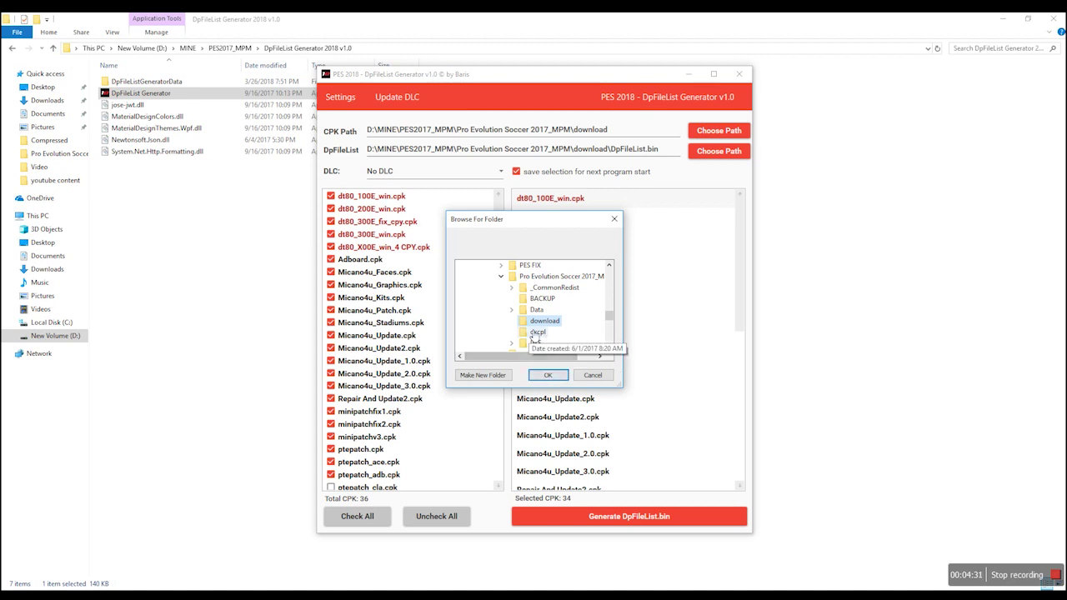
click(547, 374)
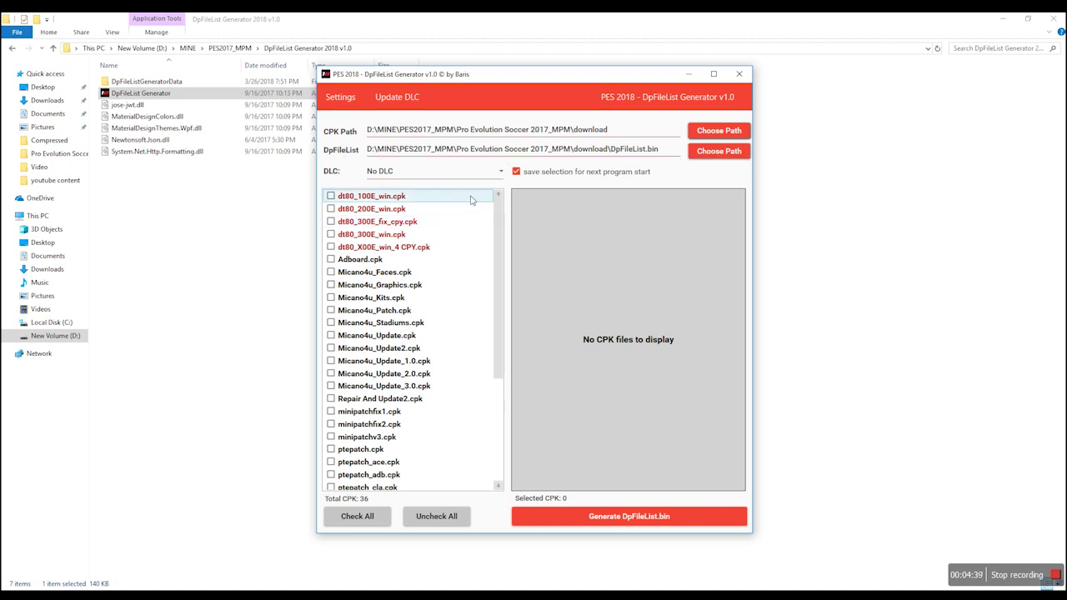
Set the DpFileList path to DpFileList.bin in D:\MINE\PES2017_MPM\Pro Evolution Soccer 2017_MPM\download.
click(700, 159)
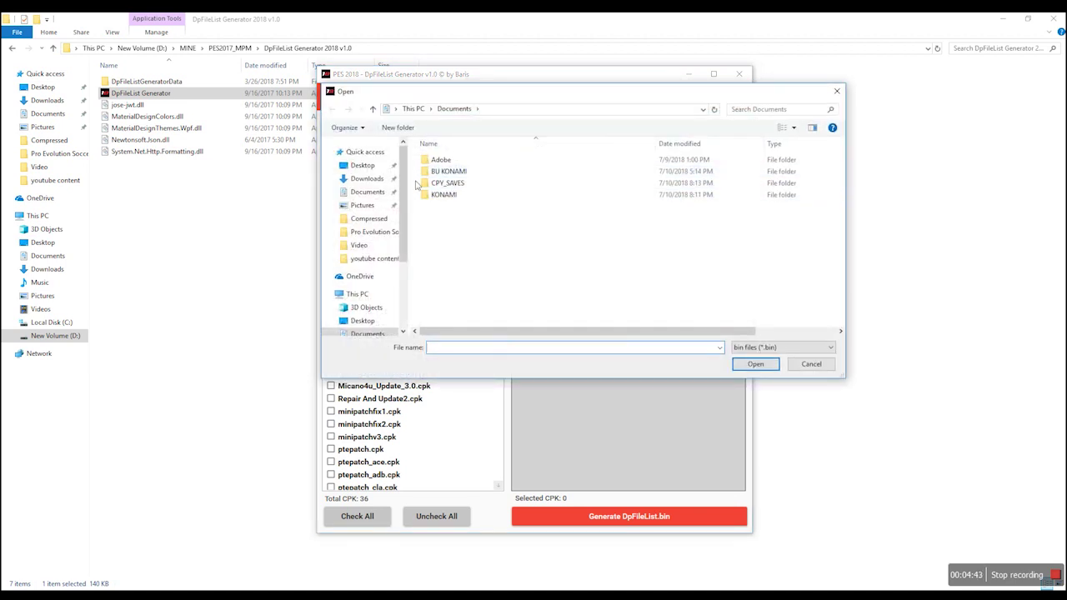
drag(403, 250, 404, 321)
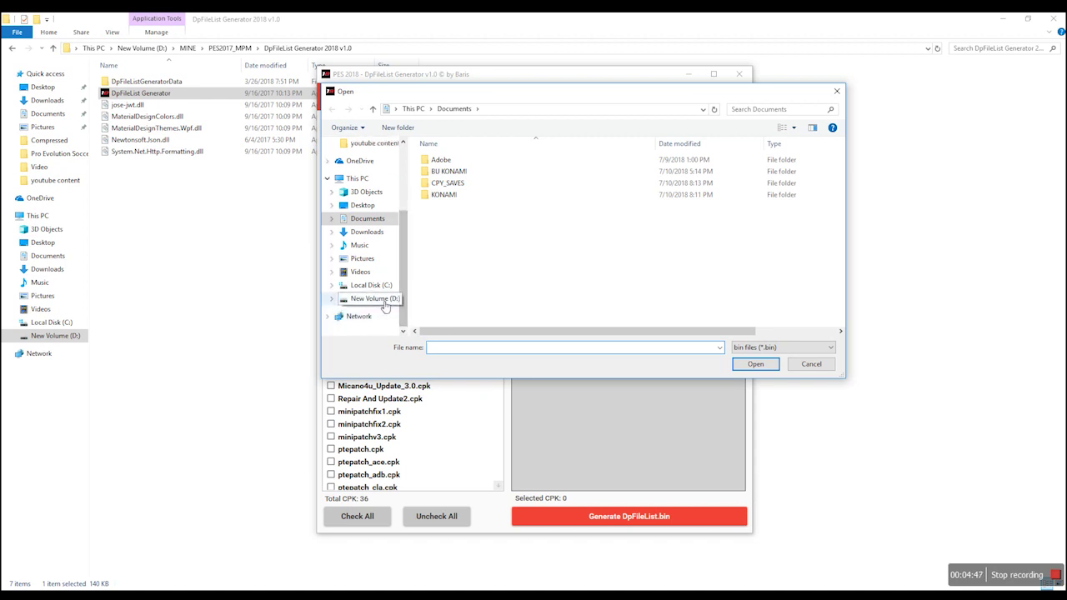
click(373, 298)
double_click(457, 308)
double_click(452, 205)
double_click(469, 183)
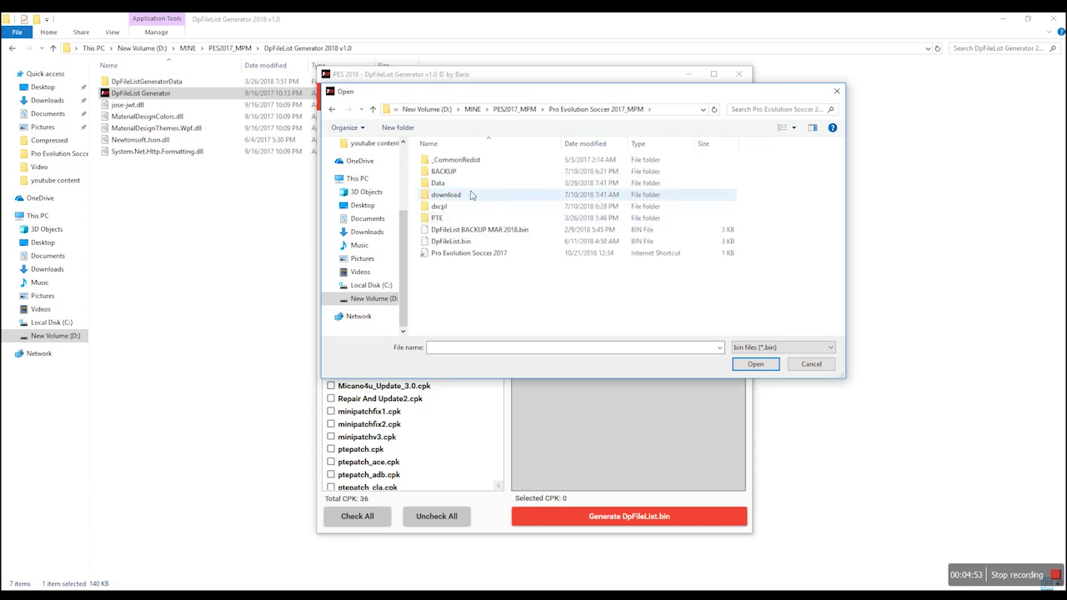
double_click(446, 195)
click(450, 160)
click(746, 365)
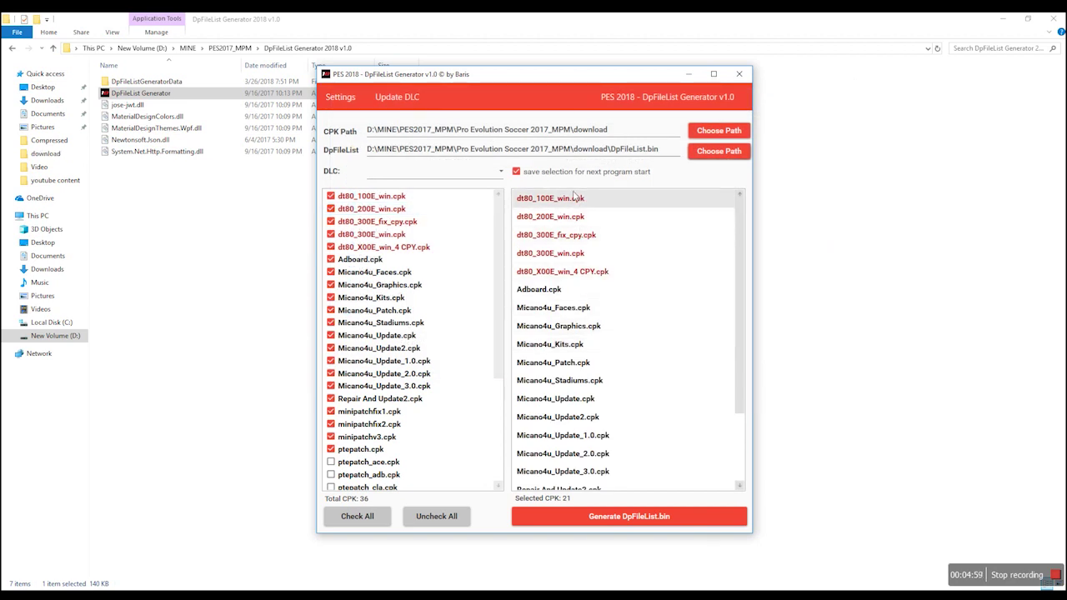
Review the selected CPK files, including the three mini patch files, and generate DpFileList.bin with DLC set to No DLC.
mouse_move(740, 325)
mouse_down()
mouse_move(744, 398)
mouse_move(747, 319)
mouse_up()
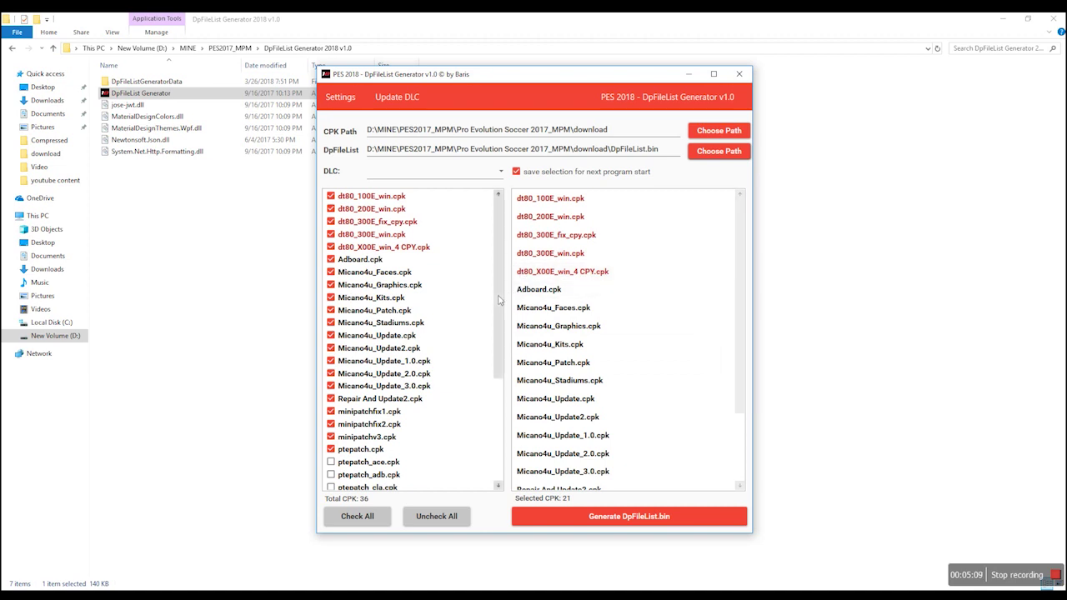
scroll(467, 267, down, 3)
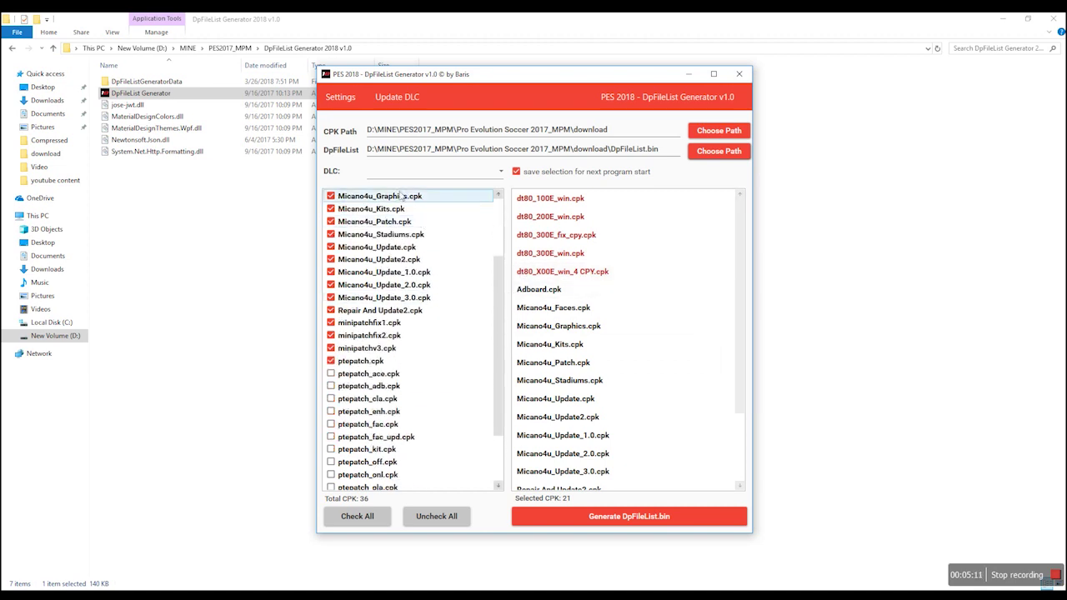
scroll(497, 417, down, 2)
drag(498, 417, 497, 430)
scroll(498, 430, up, 1)
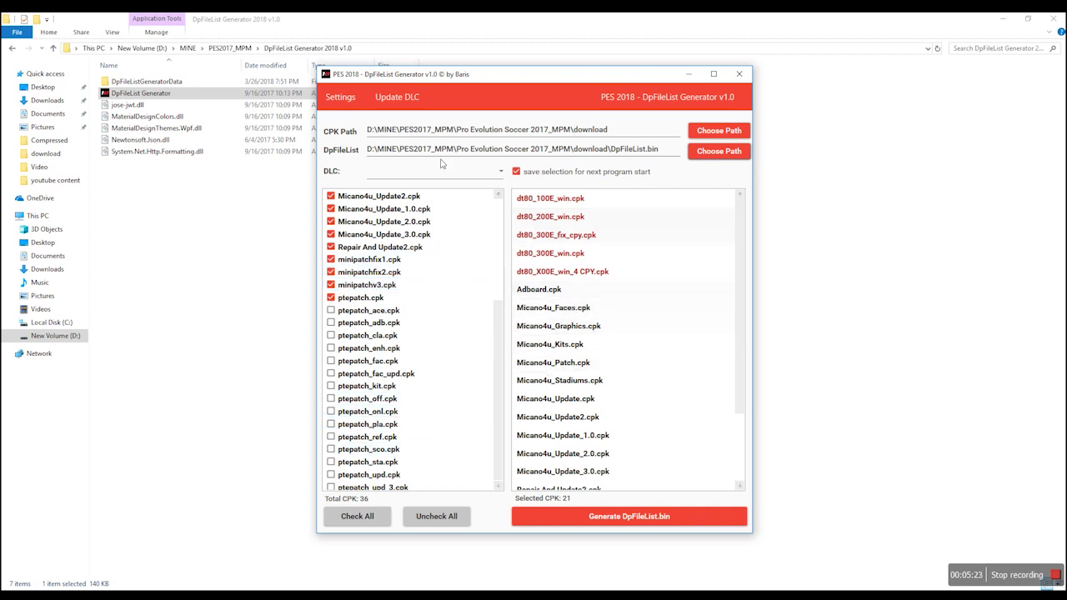
click(491, 177)
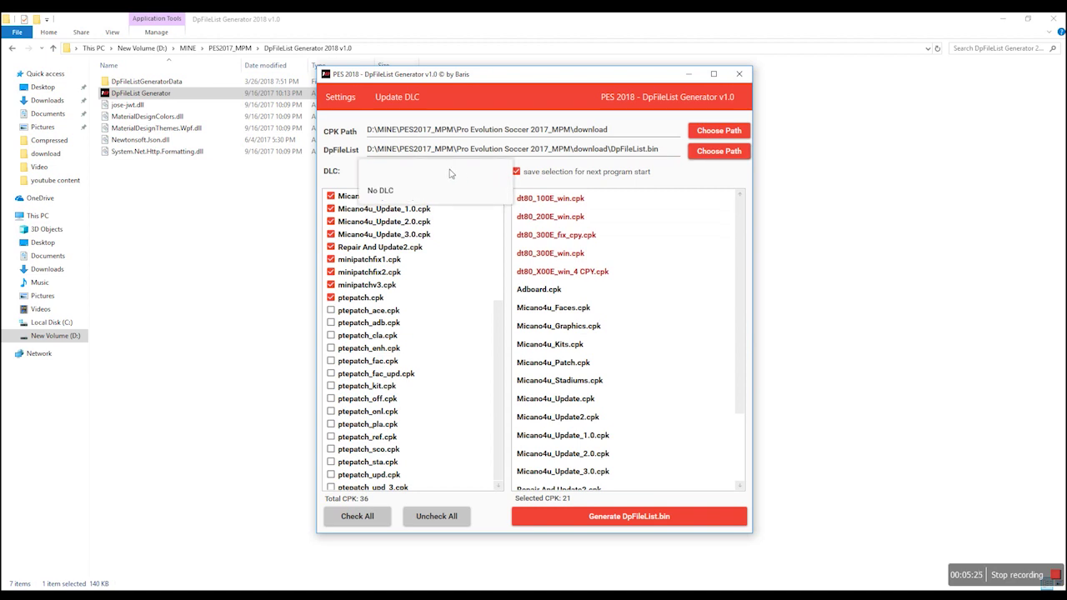
click(502, 191)
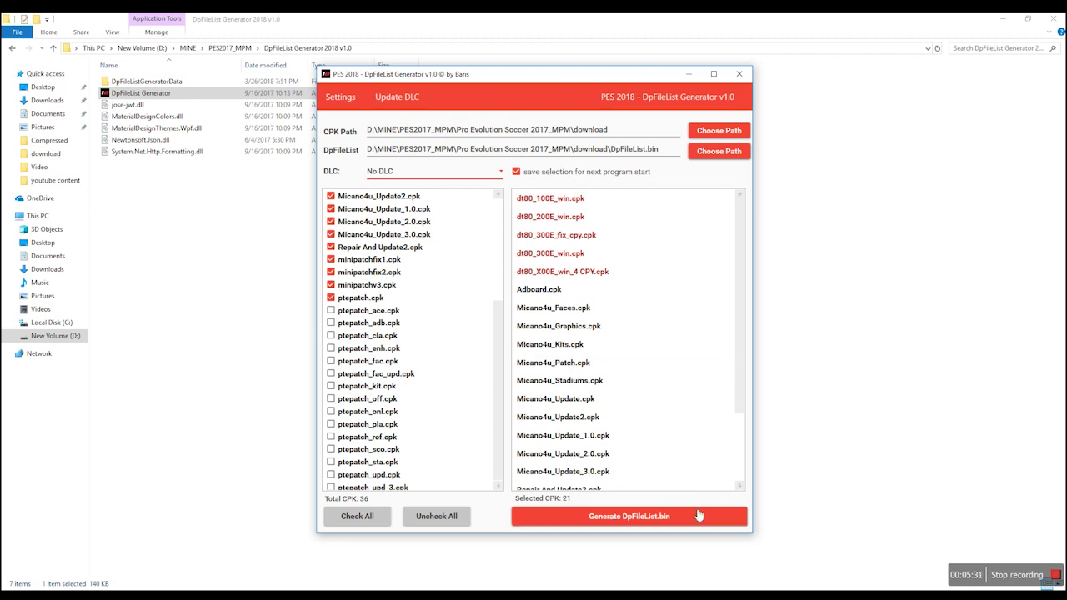
click(655, 521)
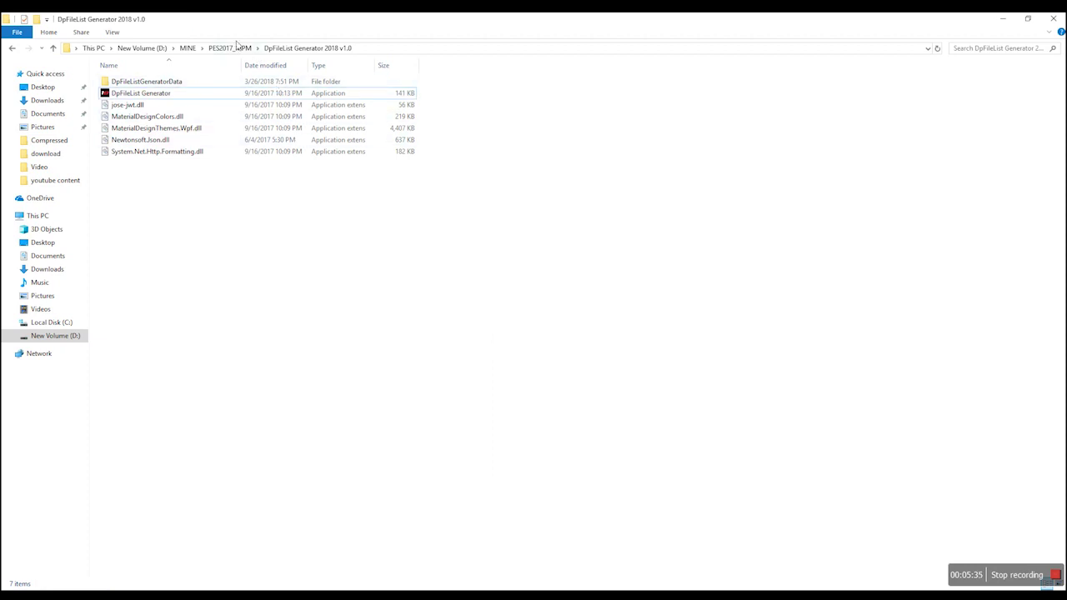
Open the download folder of Pro Evolution Soccer 2017_MPM and check DpFileList.bin and DpFileList.bin.BACKUP.
click(229, 47)
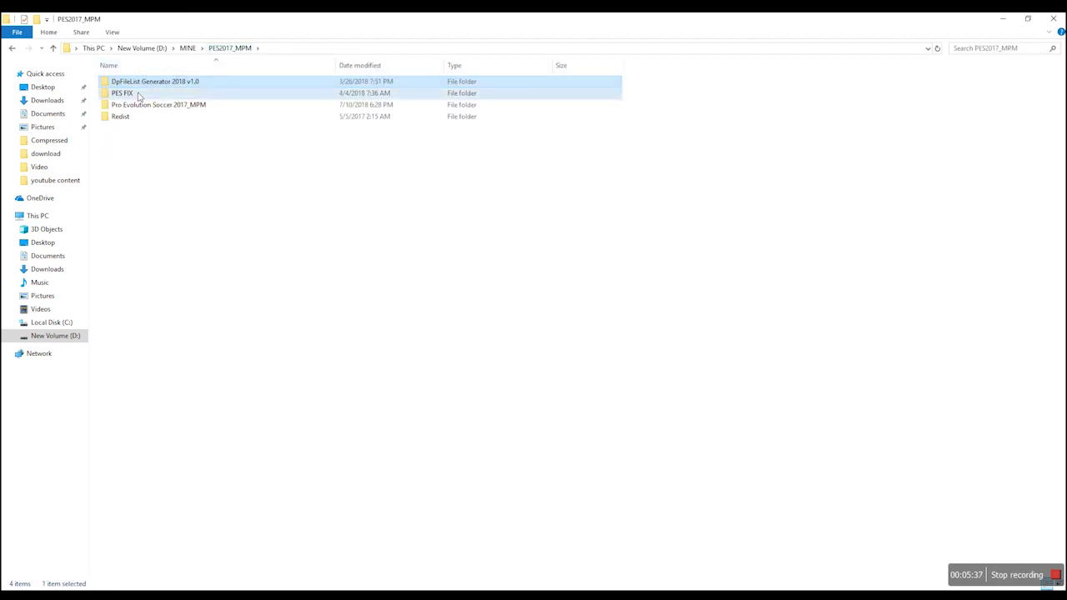
double_click(138, 105)
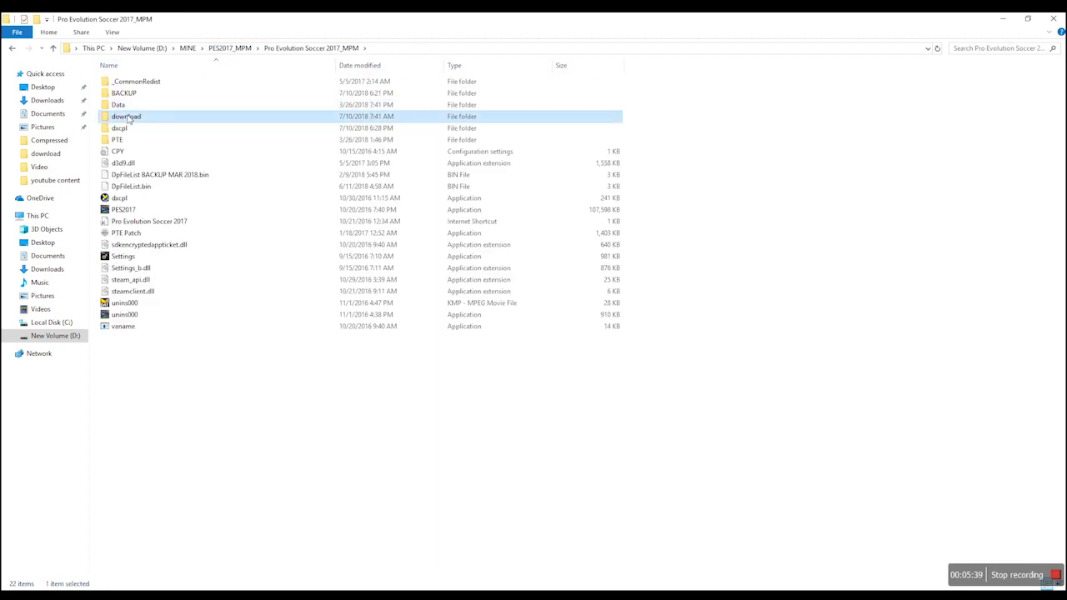
double_click(125, 115)
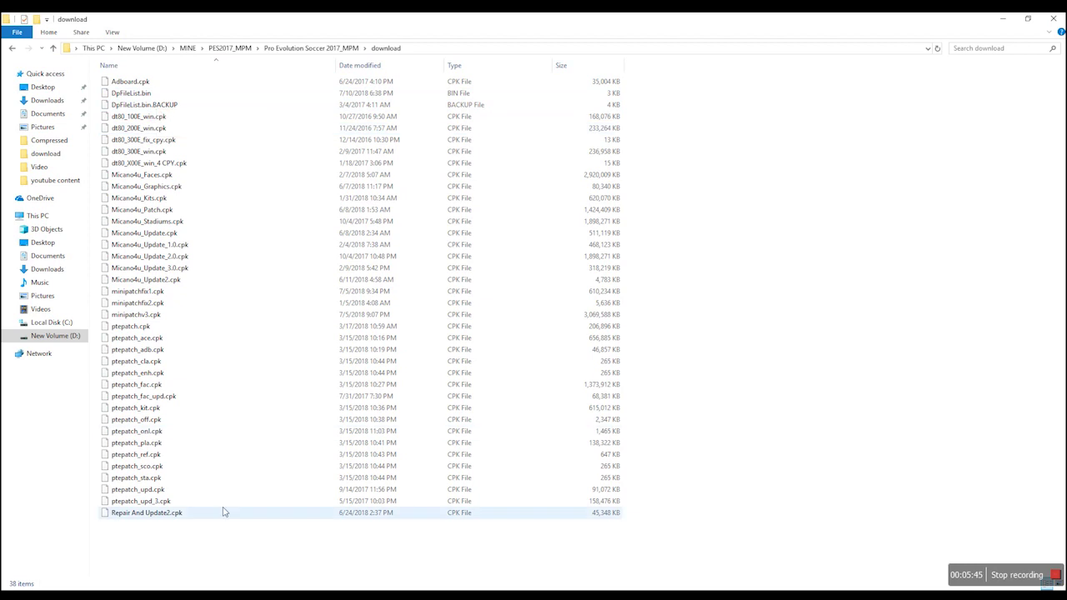
click(254, 150)
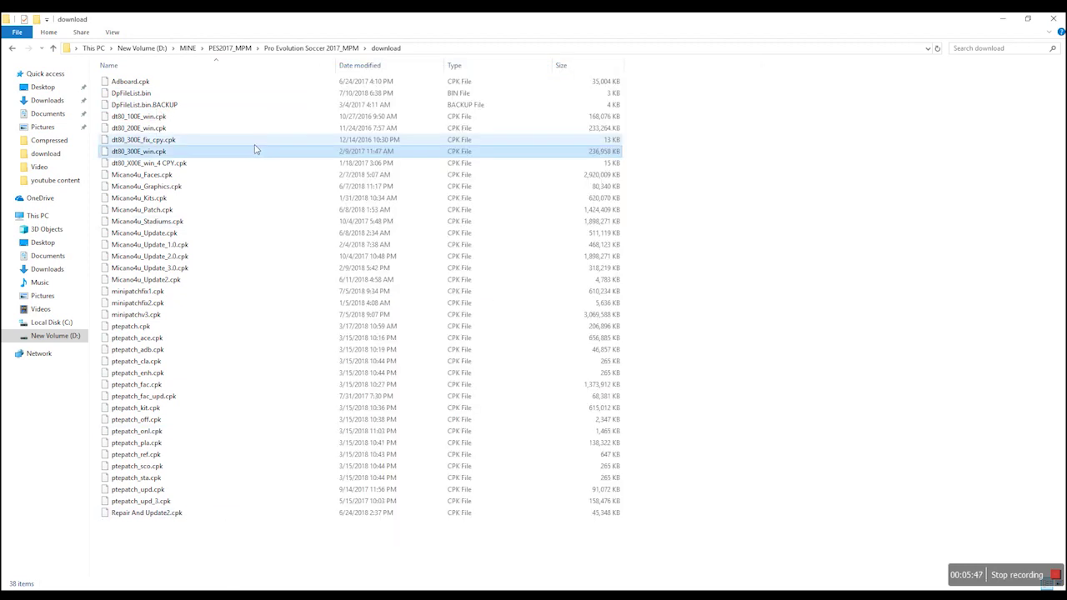
click(167, 106)
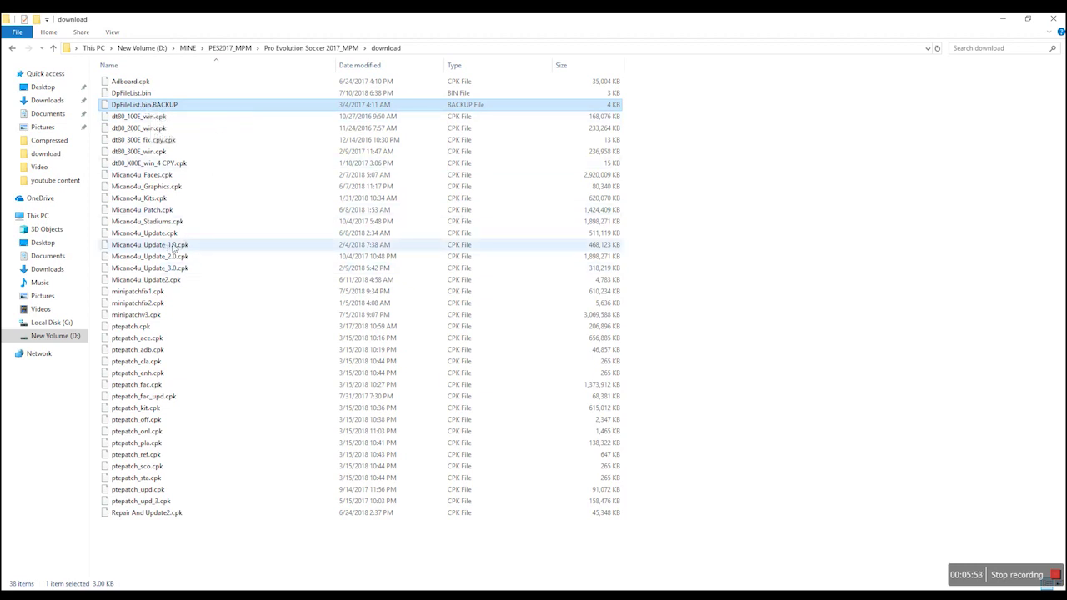
Display the Pro Evolution Soccer 2017_MPM folder as large icons and launch PES2017, ignoring the minimum-specifications warning.
click(311, 48)
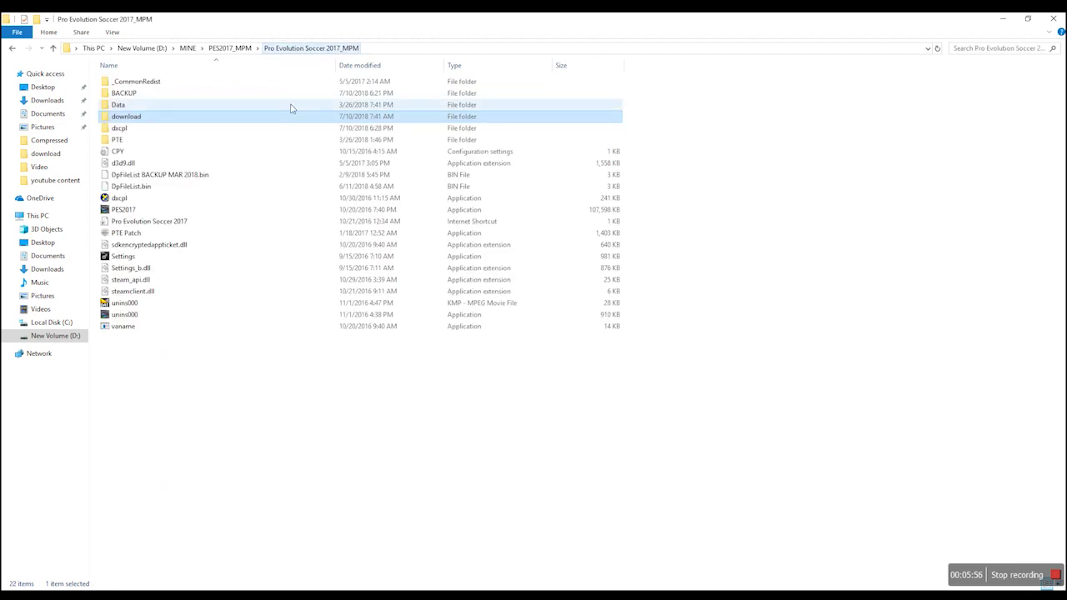
click(136, 210)
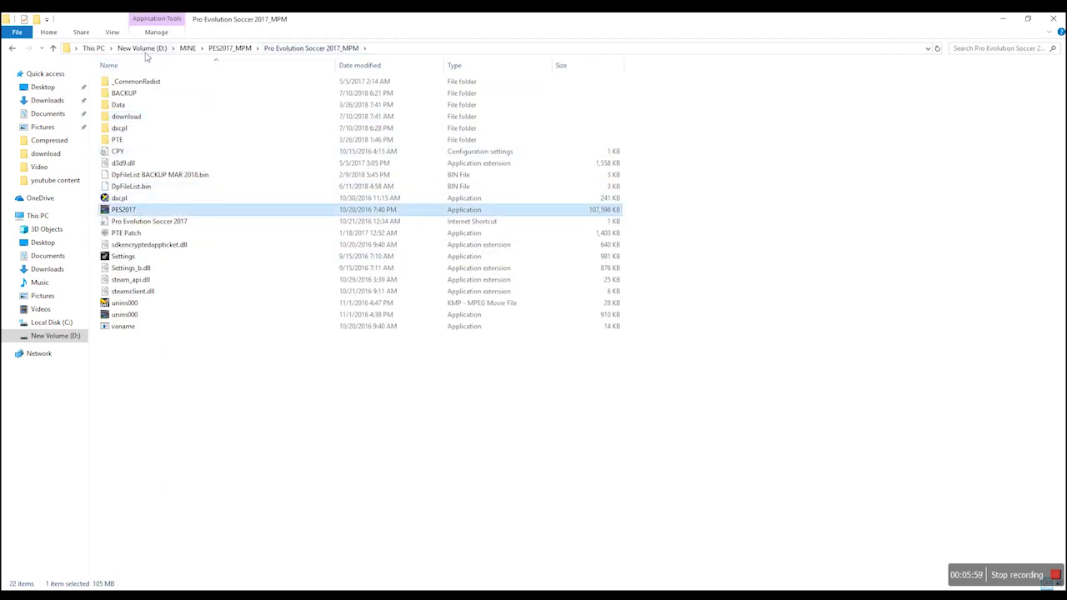
click(113, 33)
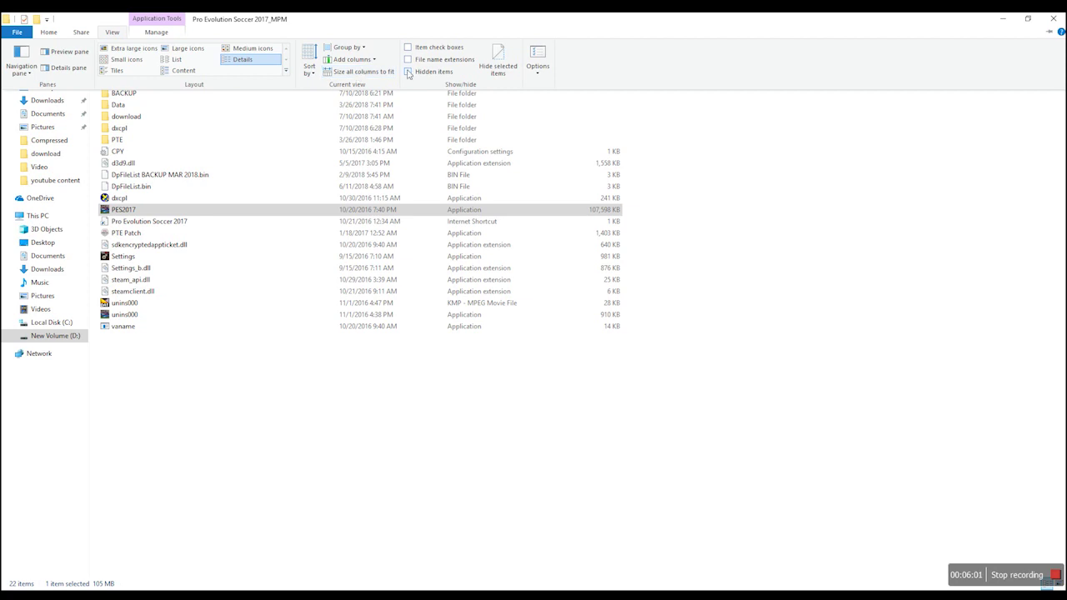
click(188, 51)
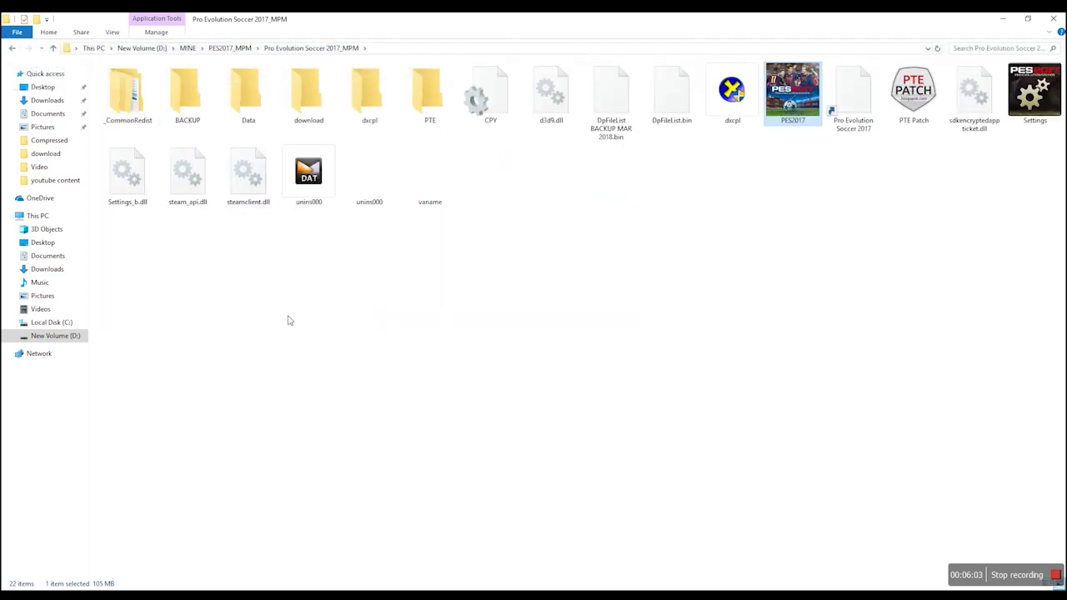
double_click(797, 100)
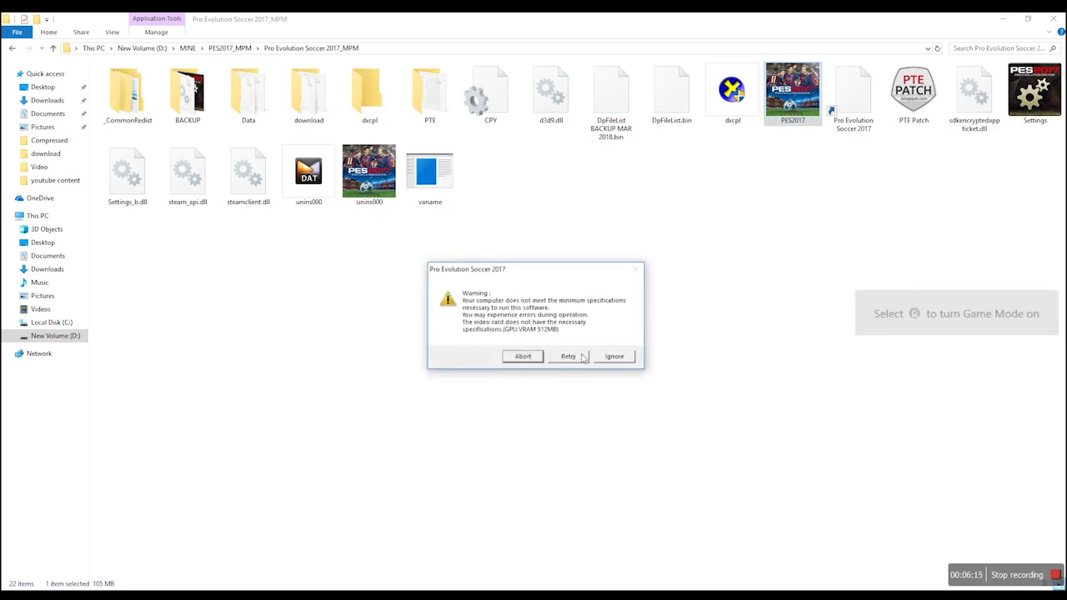
click(617, 358)
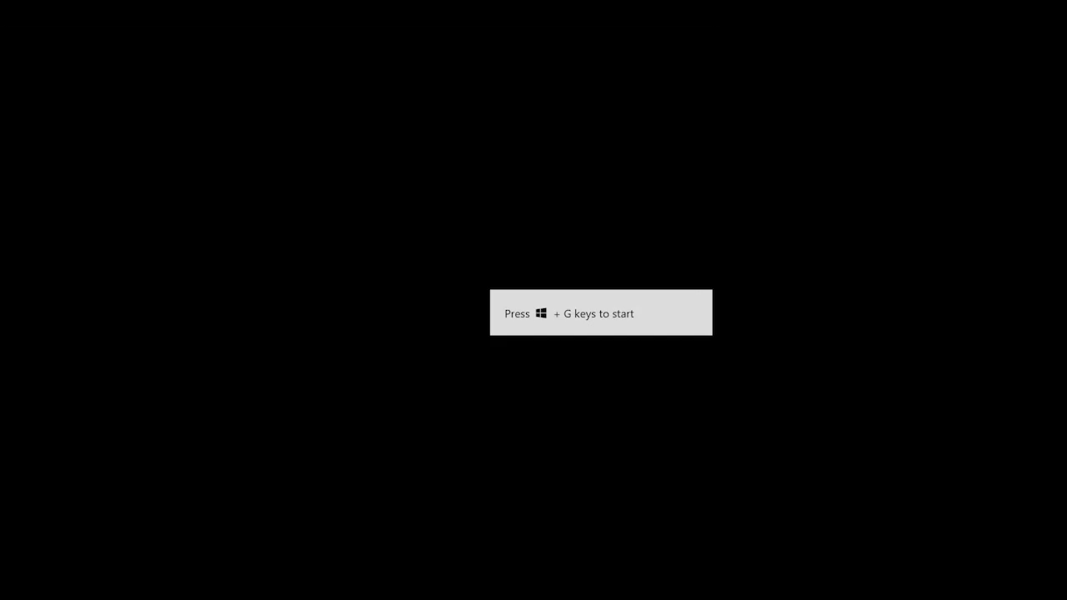